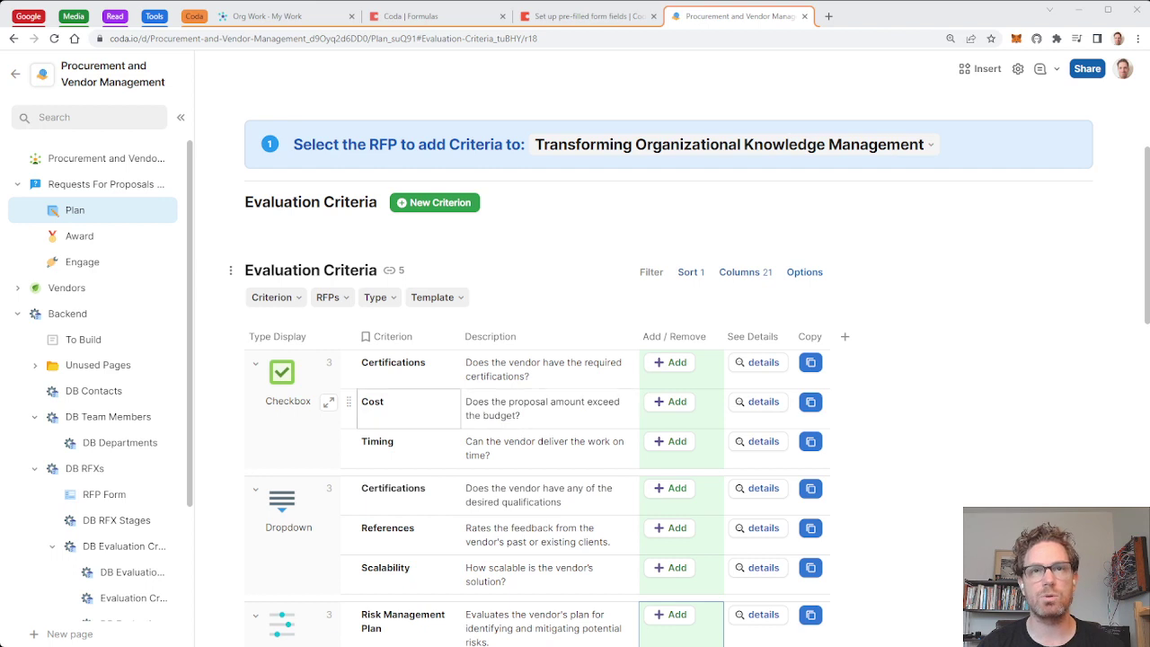
# Add the Cost, References, Risk Management Plan and Commitment to Diversity criteria to the Transforming Organizational Knowledge Management RFP
pyautogui.click(670, 402)
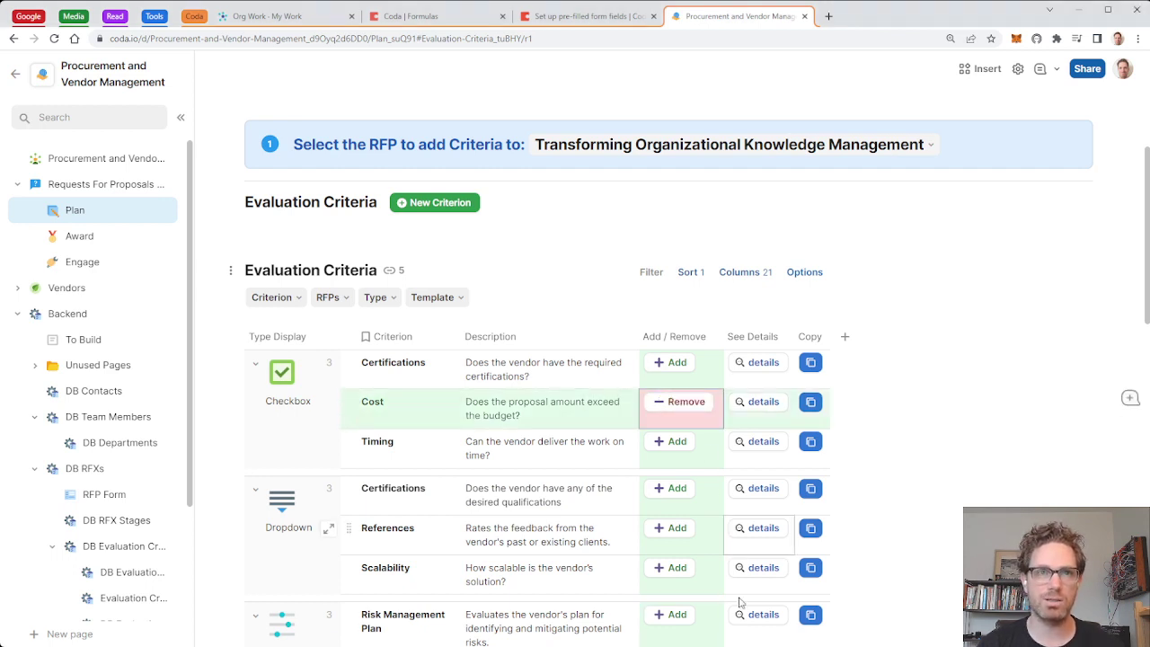
pyautogui.click(670, 528)
pyautogui.scroll(-2, 887, 528)
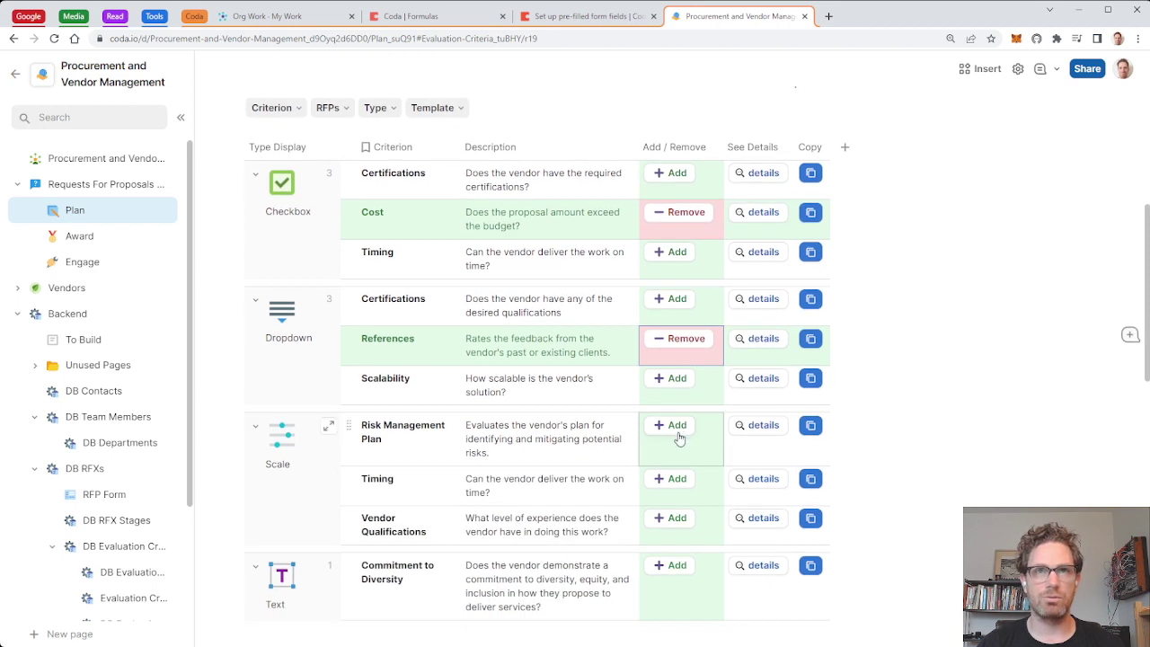
pyautogui.click(676, 430)
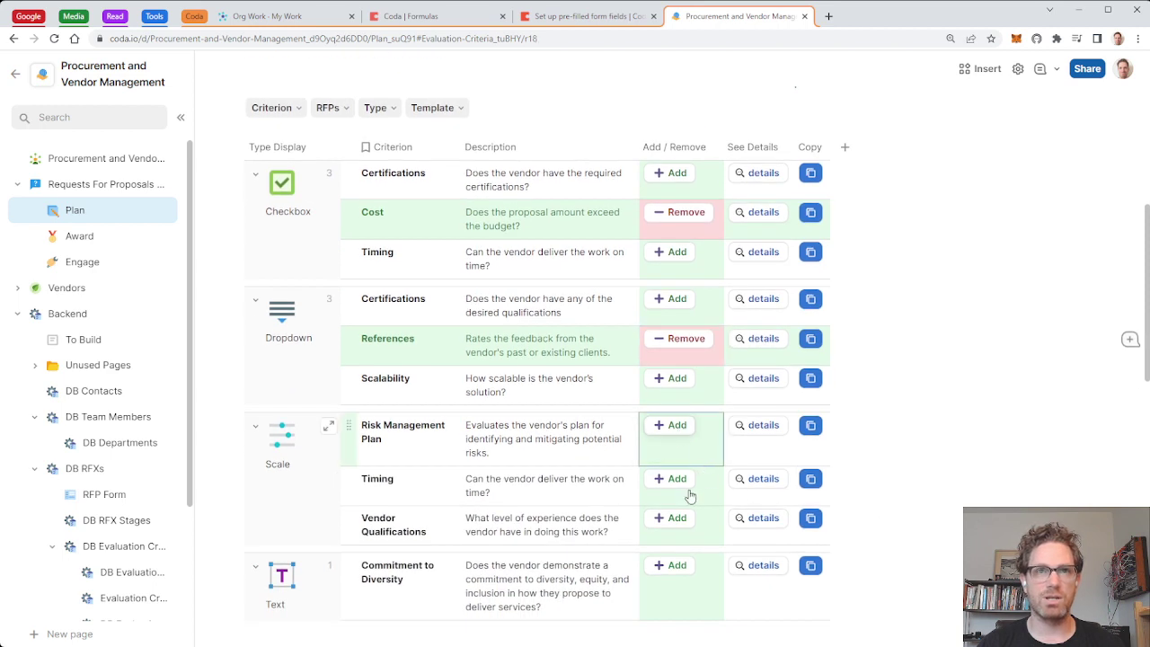
pyautogui.click(679, 567)
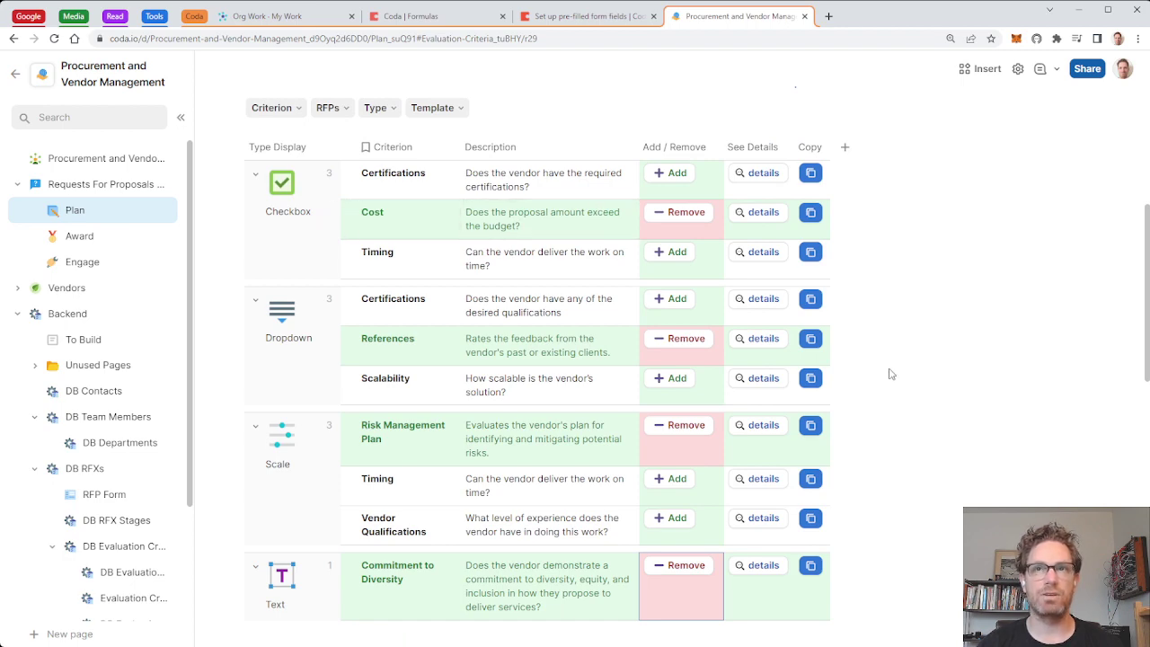
# Review the evaluation team section, the Create Evaluation Criteria section and the evaluation criteria table on the Plan page
pyautogui.scroll(-5, 943, 419)
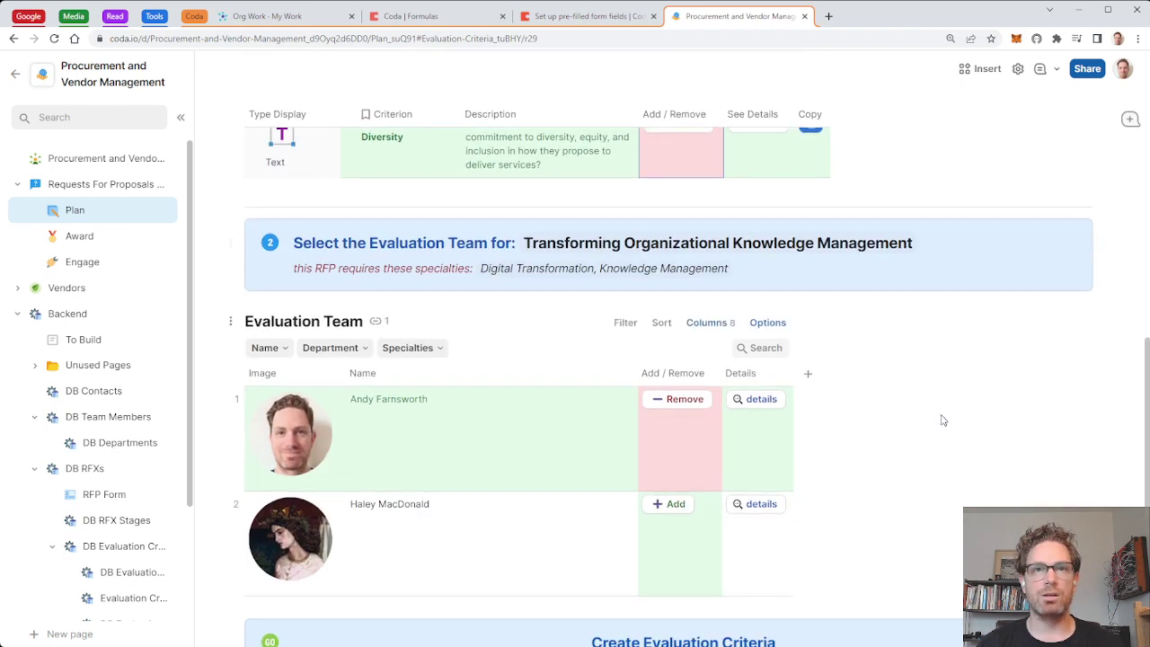
pyautogui.scroll(-1, 629, 575)
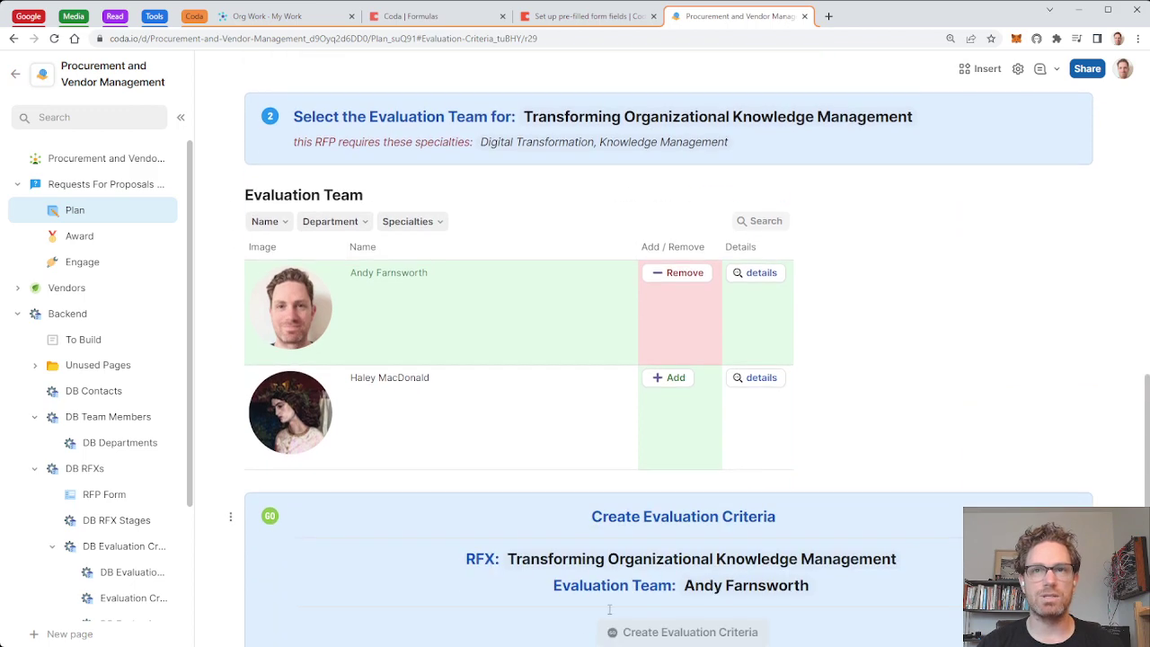
pyautogui.scroll(5, 867, 440)
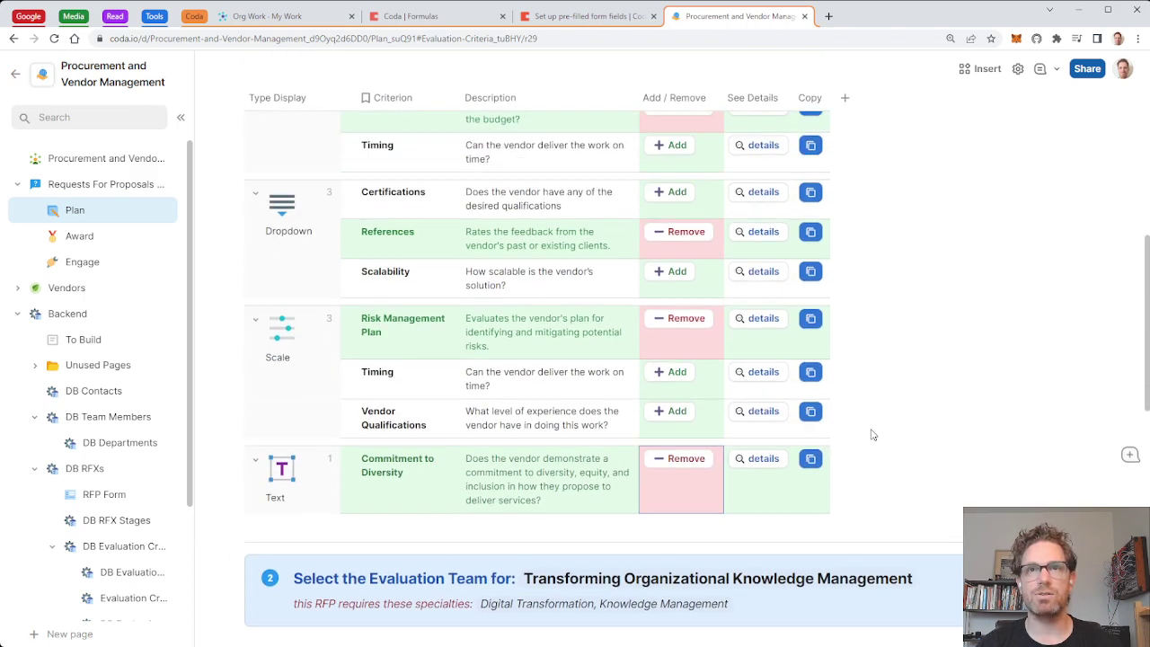
pyautogui.scroll(1, 982, 439)
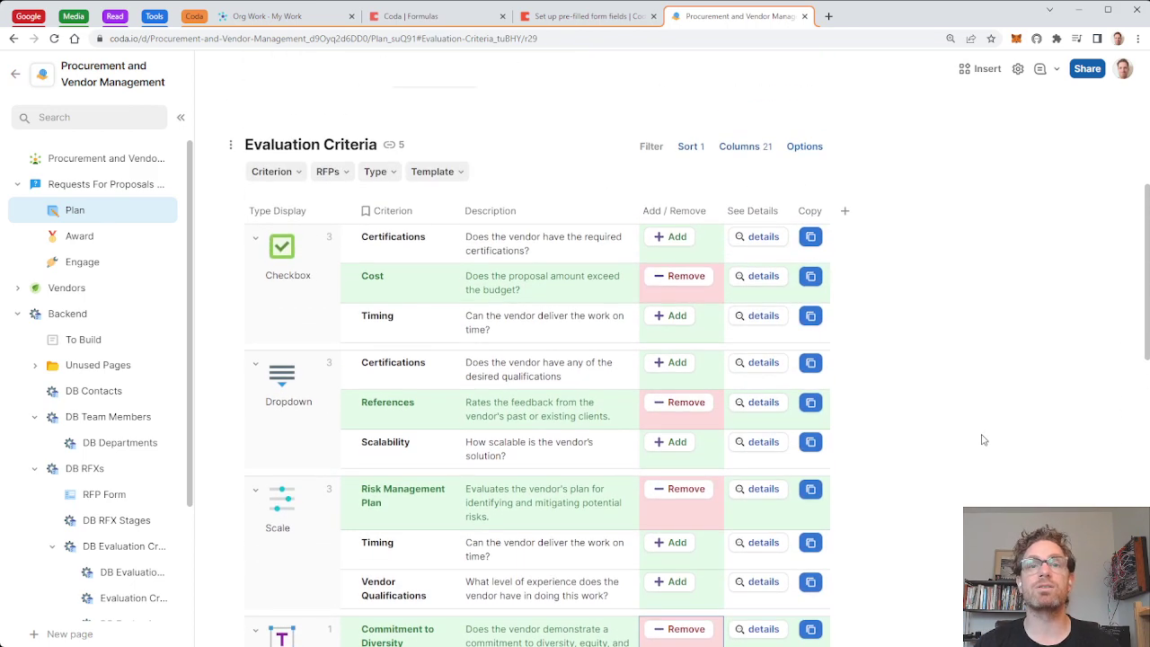
pyautogui.scroll(1, 982, 440)
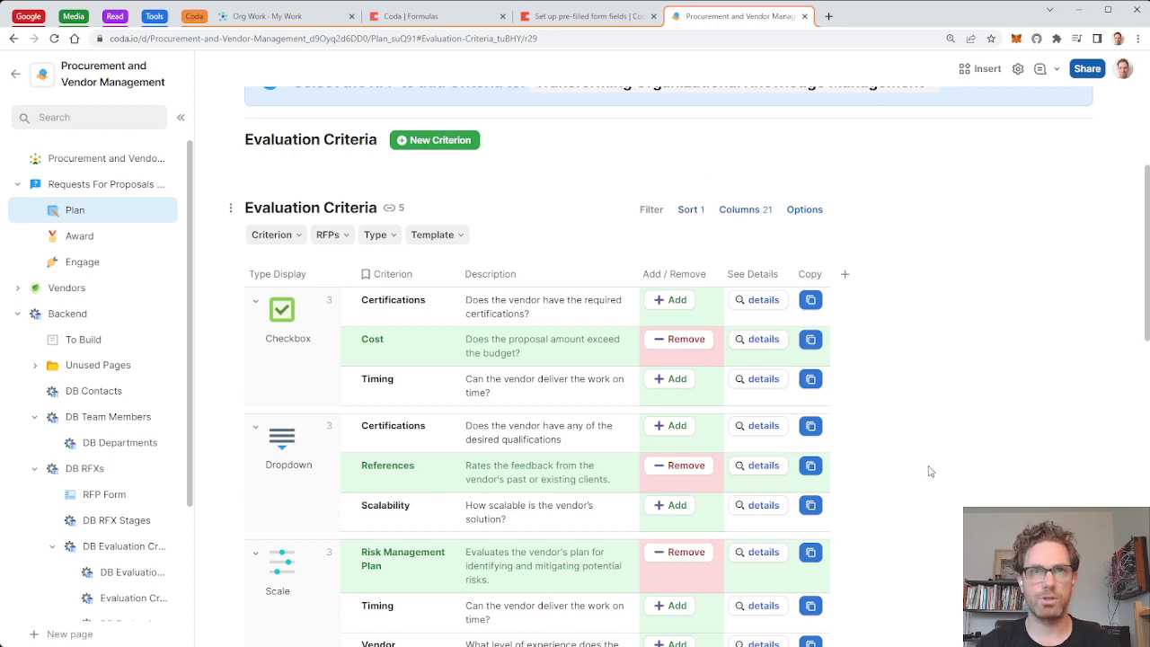
pyautogui.scroll(1, 929, 470)
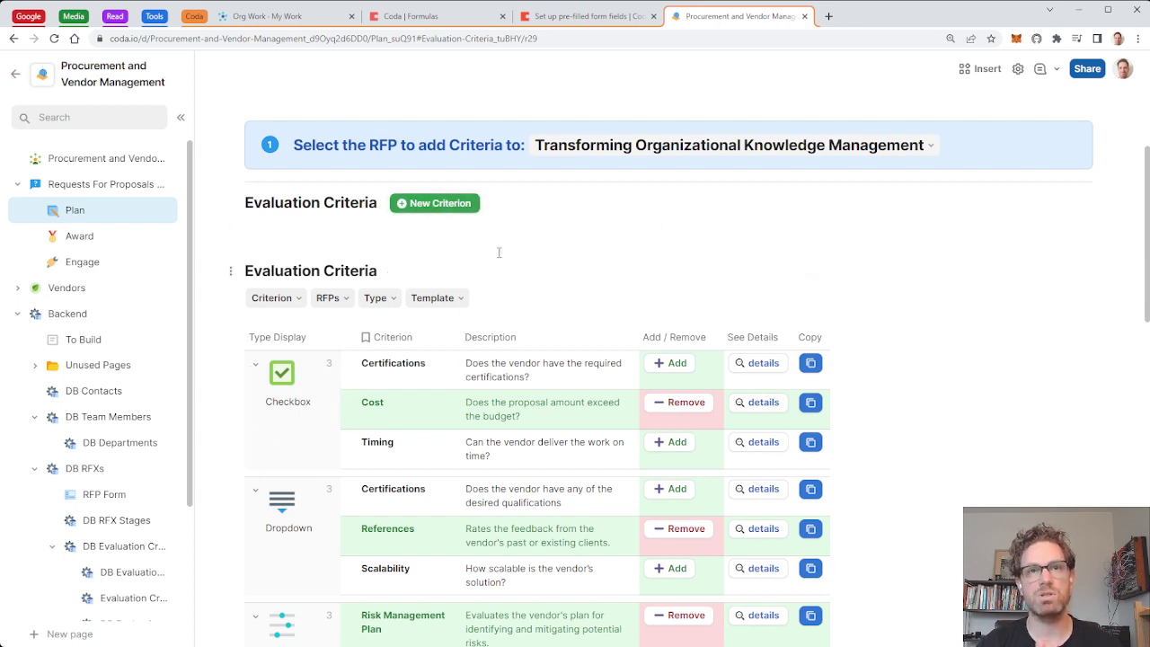
pyautogui.scroll(-1, 360, 396)
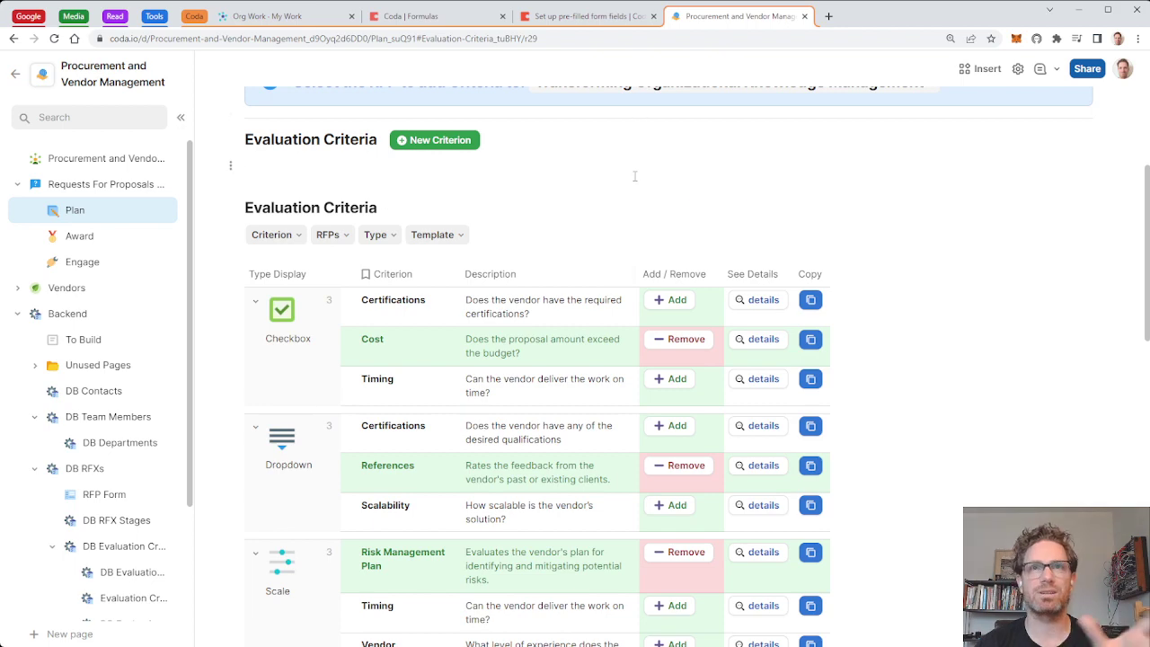
pyautogui.scroll(3, 458, 228)
pyautogui.scroll(-1, 517, 265)
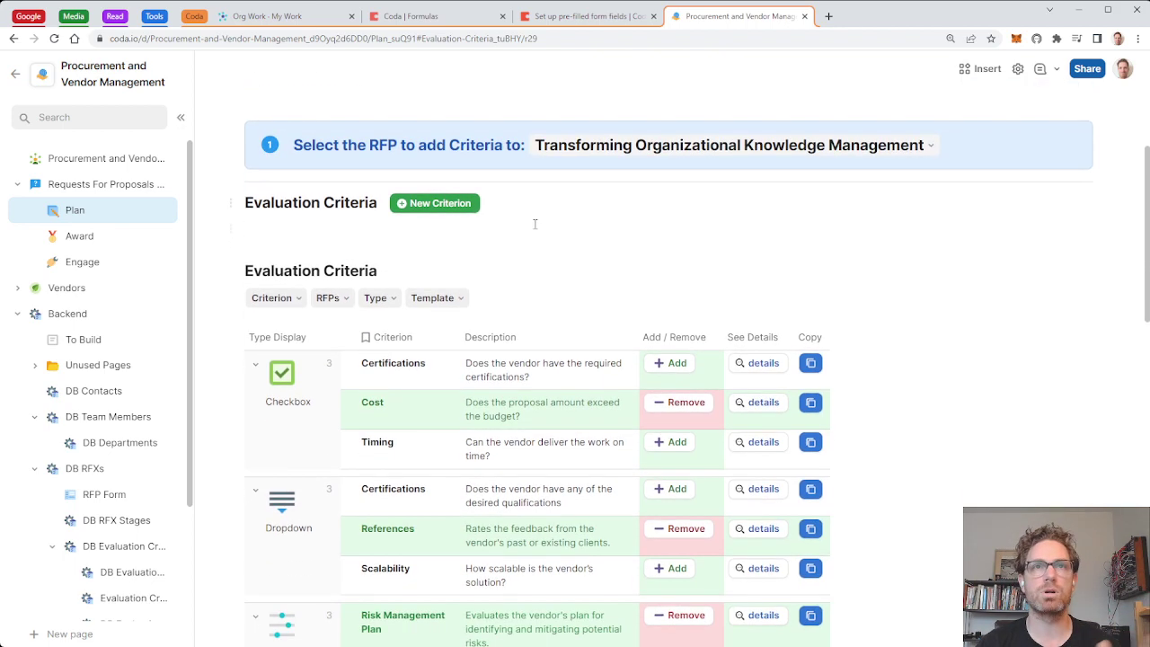
# Create a criterion named "video cool" with description "is the video cool" and guidance "check the box if the video is cool"
pyautogui.click(451, 207)
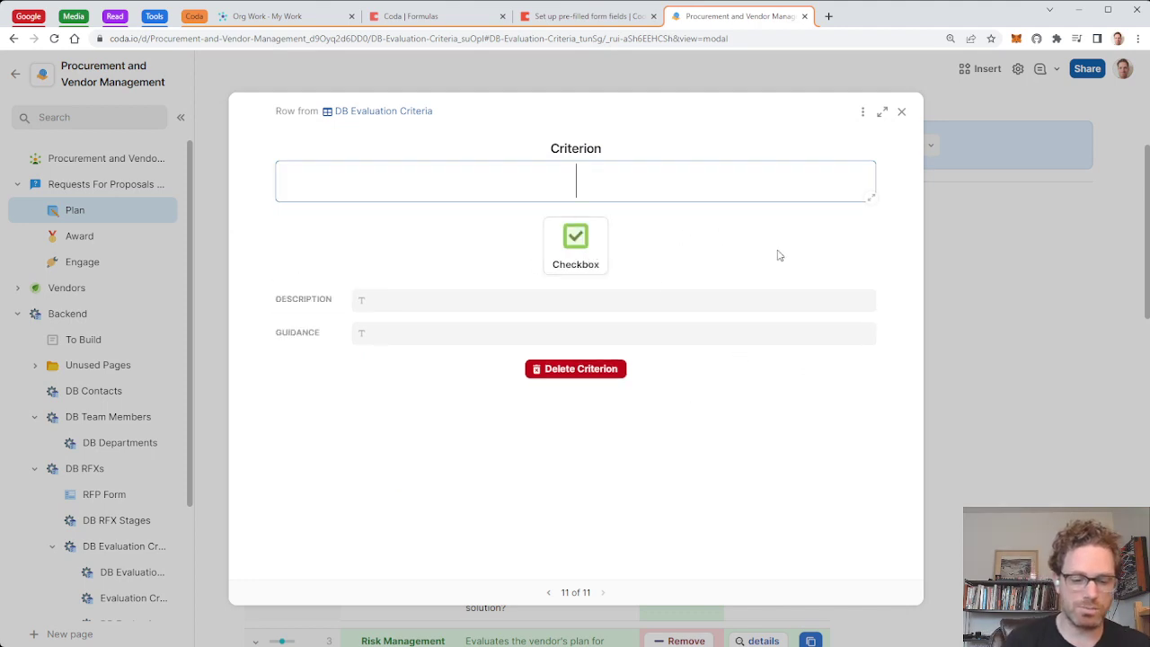
pyautogui.write('video cool')
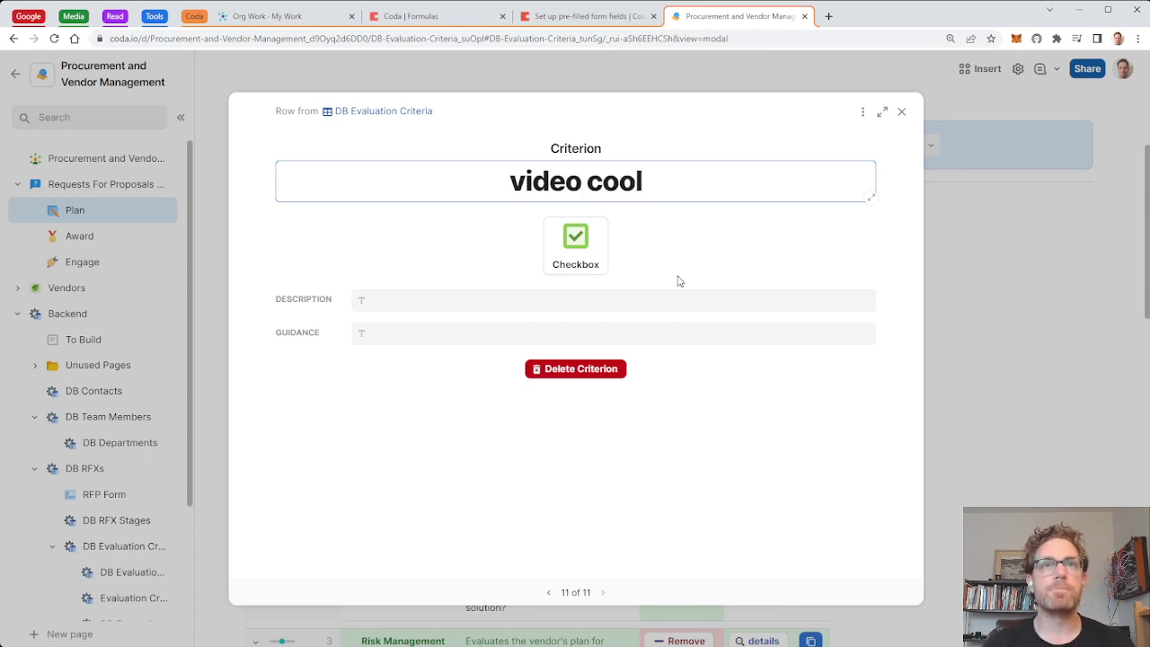
pyautogui.click(486, 306)
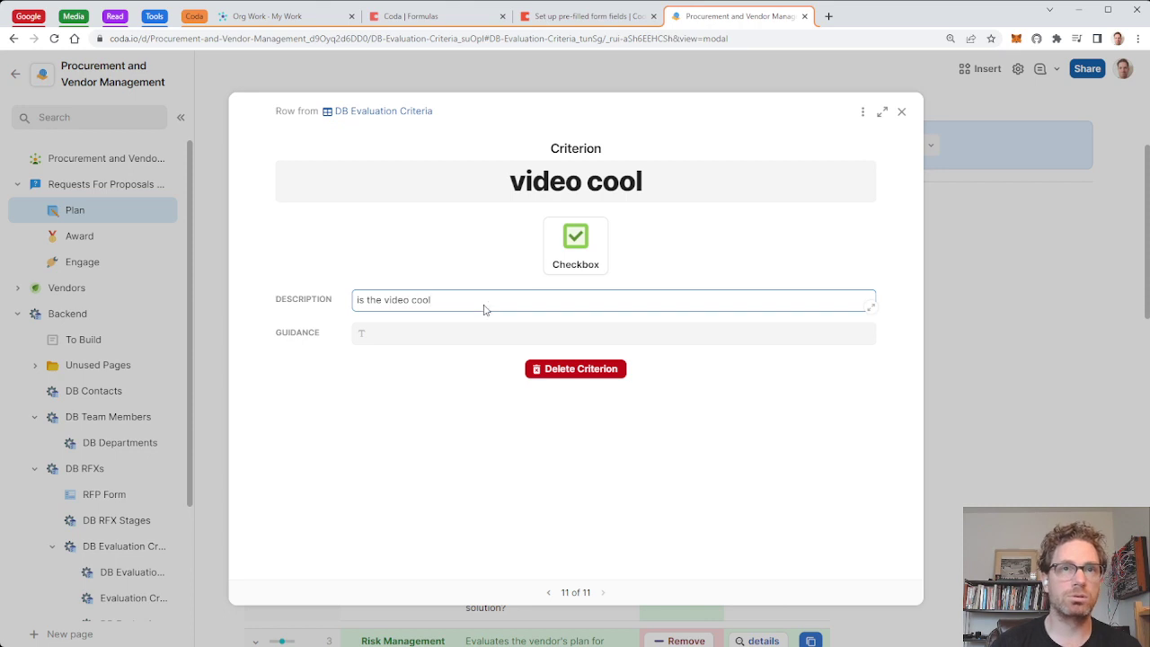
pyautogui.click(466, 343)
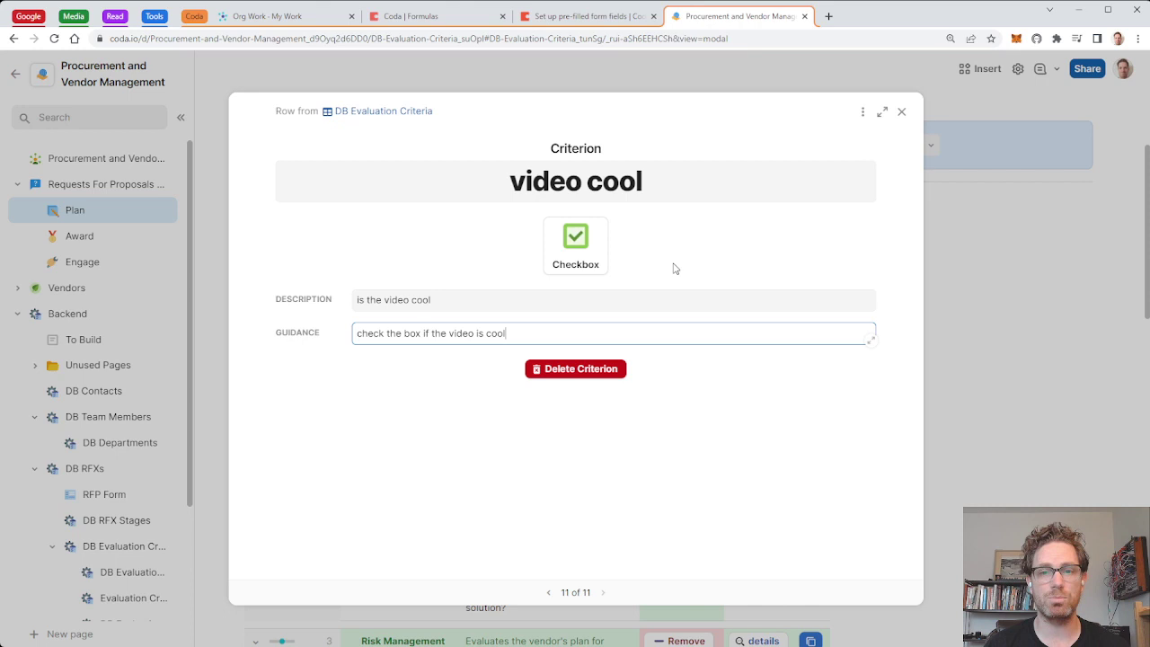
# Switch the new criterion's type to Dropdown and set its dropdown values to "yes, no"
pyautogui.click(578, 256)
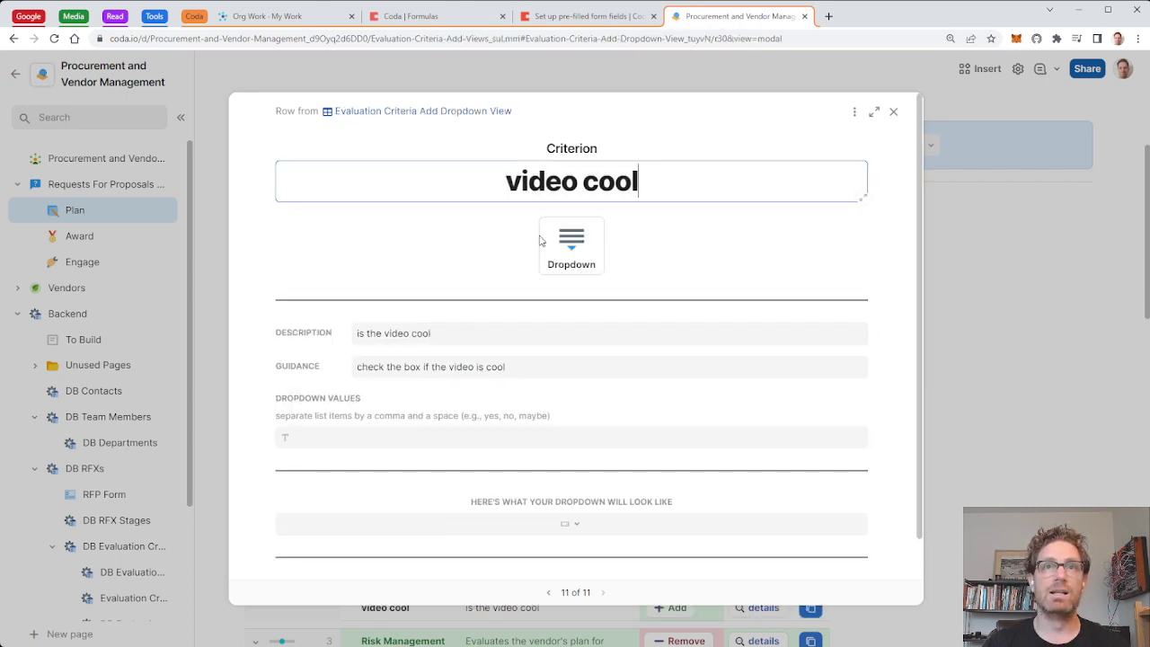
pyautogui.click(339, 440)
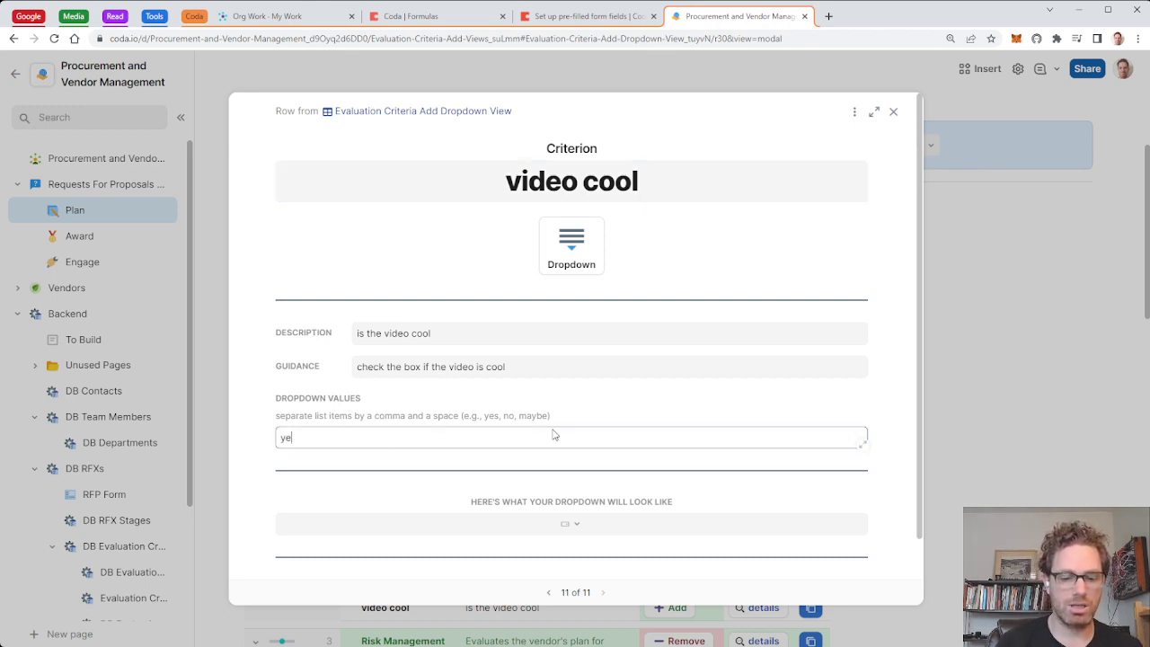
pyautogui.write('yes, no')
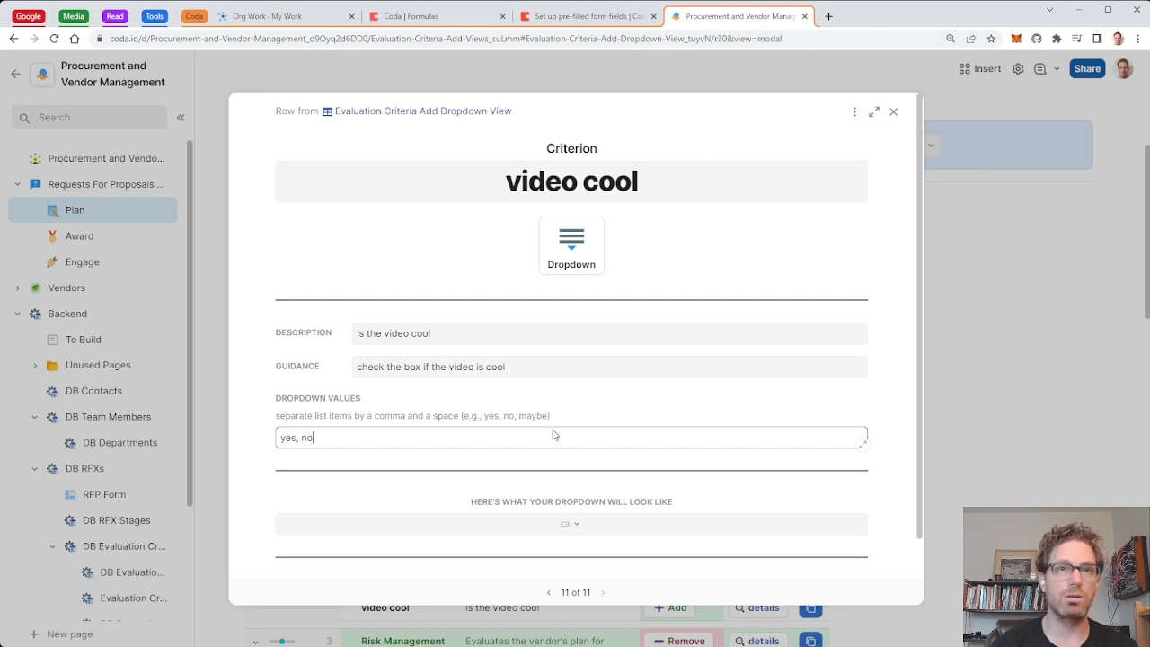
# Change the criterion's guidance to "select yes or no from the dropdown"
pyautogui.click(457, 369)
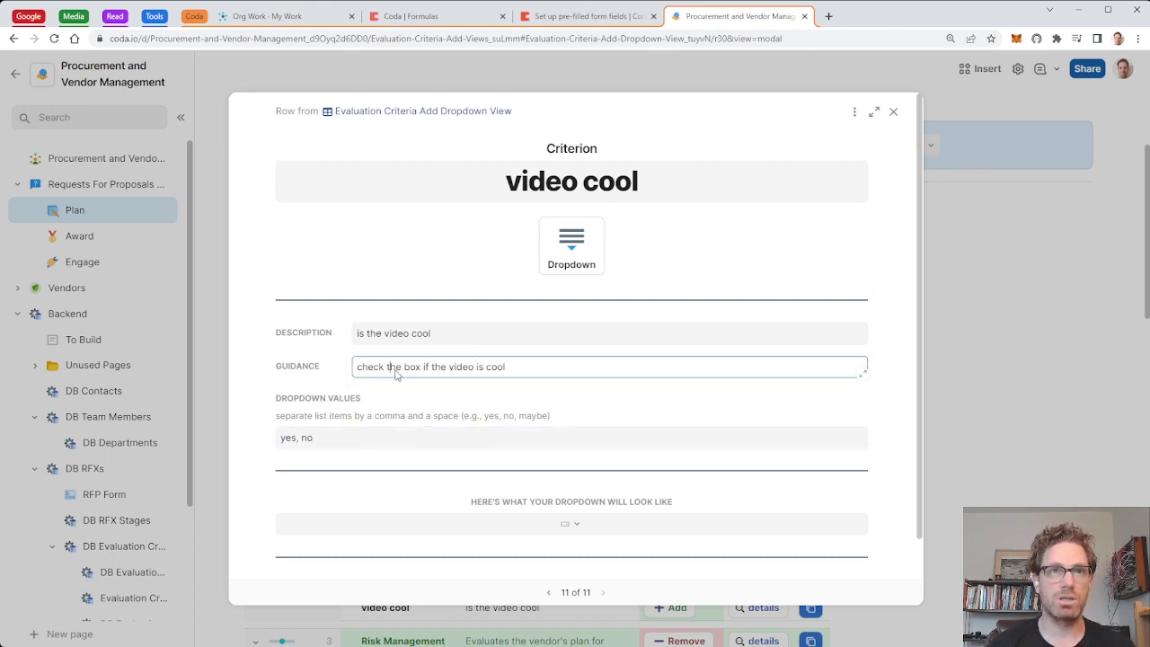
pyautogui.moveTo(398, 377); pyautogui.dragTo(347, 378)
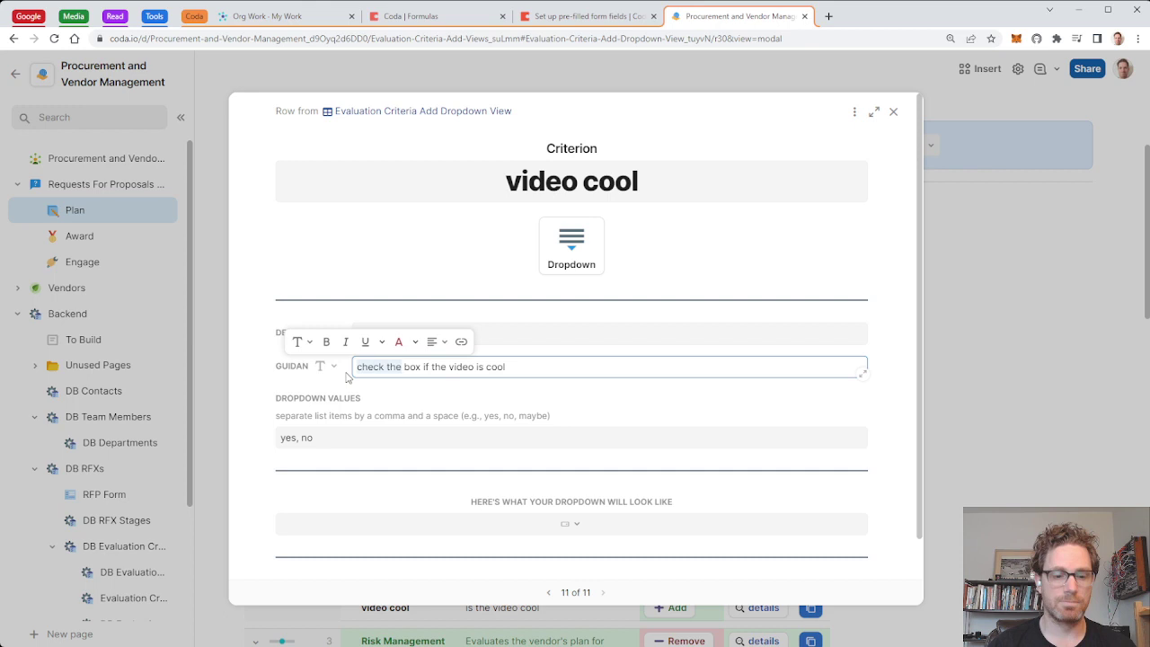
pyautogui.press('BackSpace')
pyautogui.write('select')
pyautogui.write(' yes or no f')
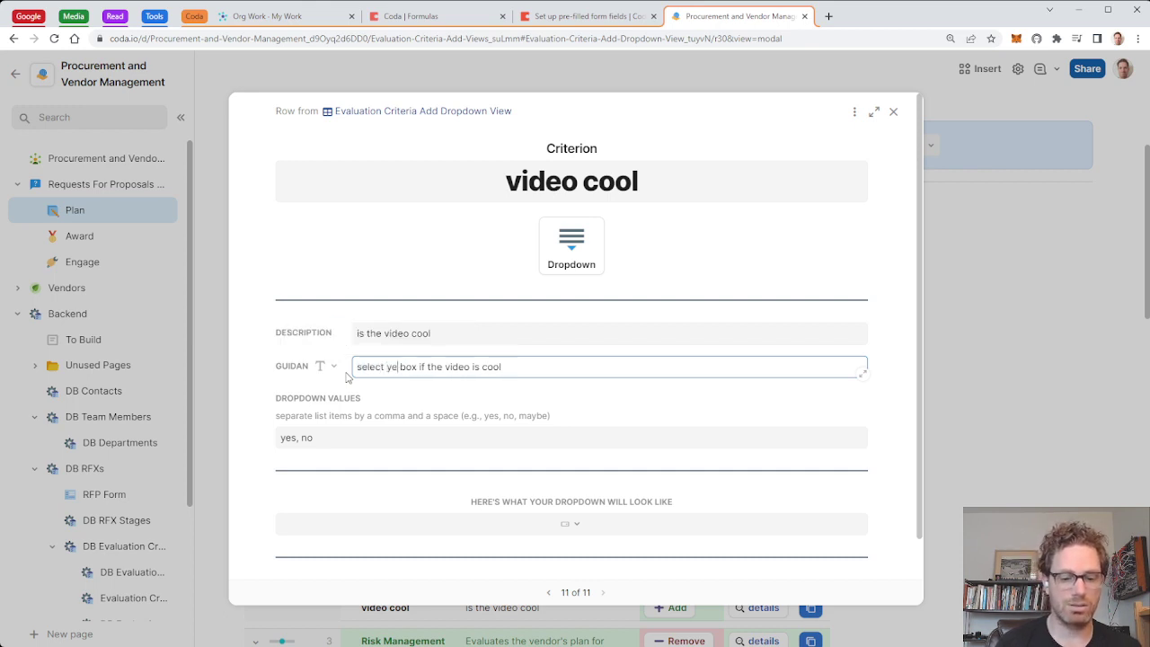
pyautogui.write('rom the dropdow')
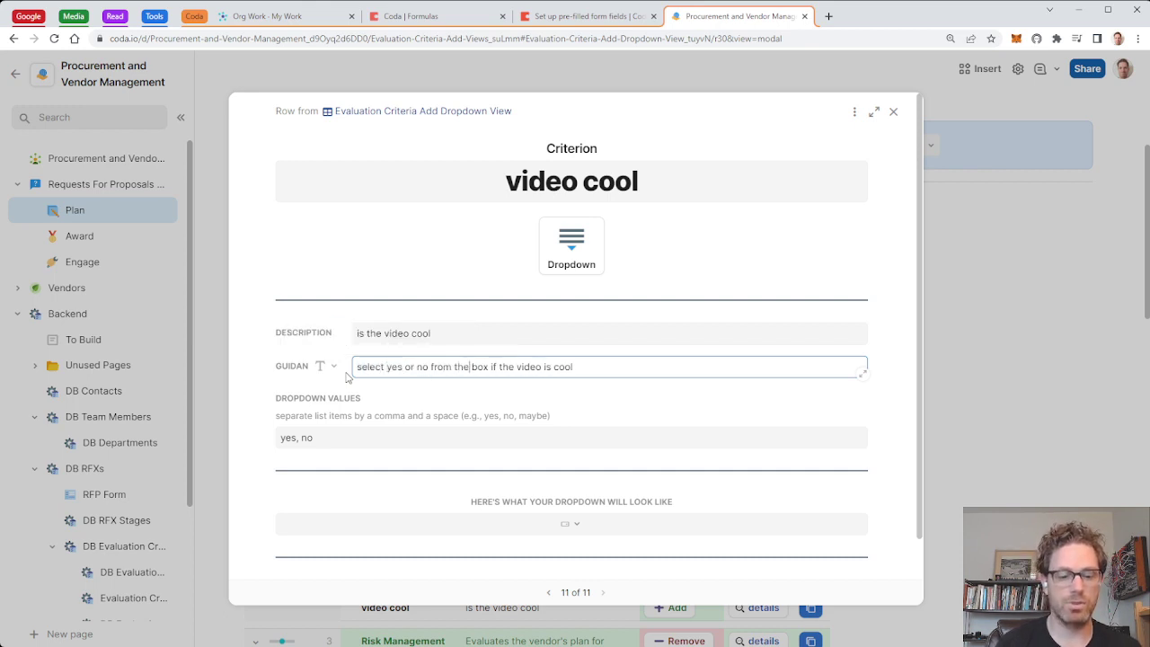
pyautogui.write('n')
pyautogui.press('Delete')
pyautogui.press('Delete')
pyautogui.press('Delete')
pyautogui.press('Delete')
pyautogui.press('Delete')
pyautogui.press('Delete')
pyautogui.press('Delete')
pyautogui.press('Delete')
pyautogui.press('Delete')
pyautogui.press('Delete')
pyautogui.press('Delete')
pyautogui.press('Delete')
pyautogui.press('Delete')
pyautogui.press('Delete')
pyautogui.press('Delete')
pyautogui.press('Delete')
pyautogui.press('Delete')
pyautogui.press('Delete')
pyautogui.press('Delete')
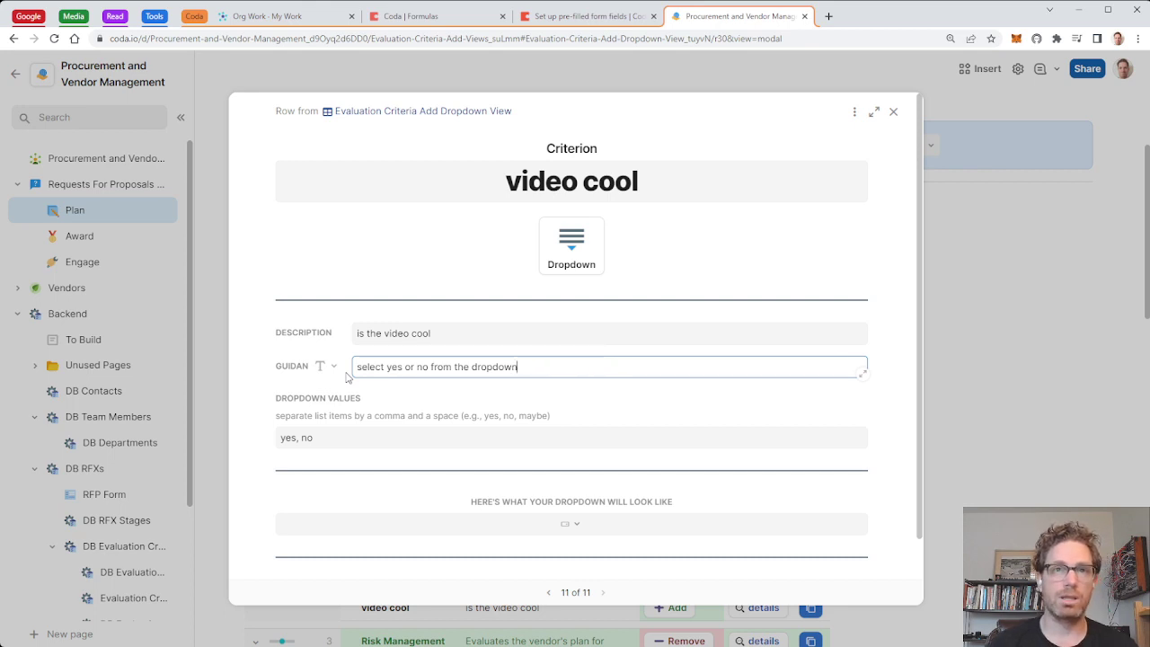
# Preview the criterion's dropdown choices and switch its type to Scale
pyautogui.click(585, 529)
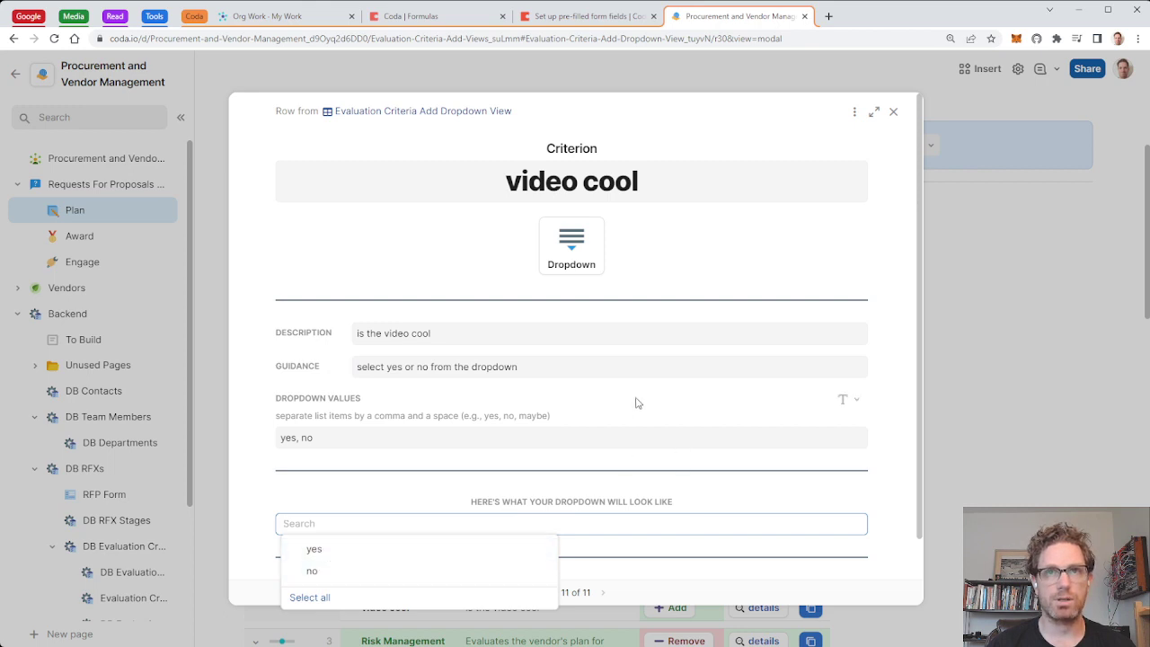
pyautogui.click(573, 259)
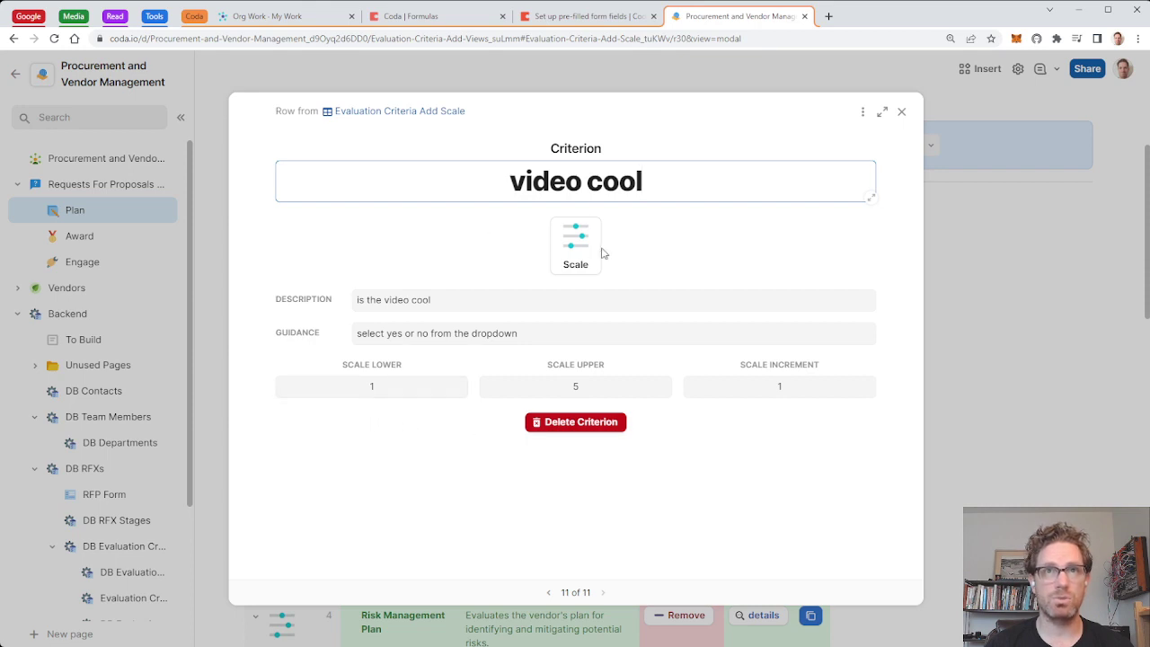
# Cycle the criterion's type through Text, Checkbox and Dropdown back to Scale
pyautogui.click(574, 251)
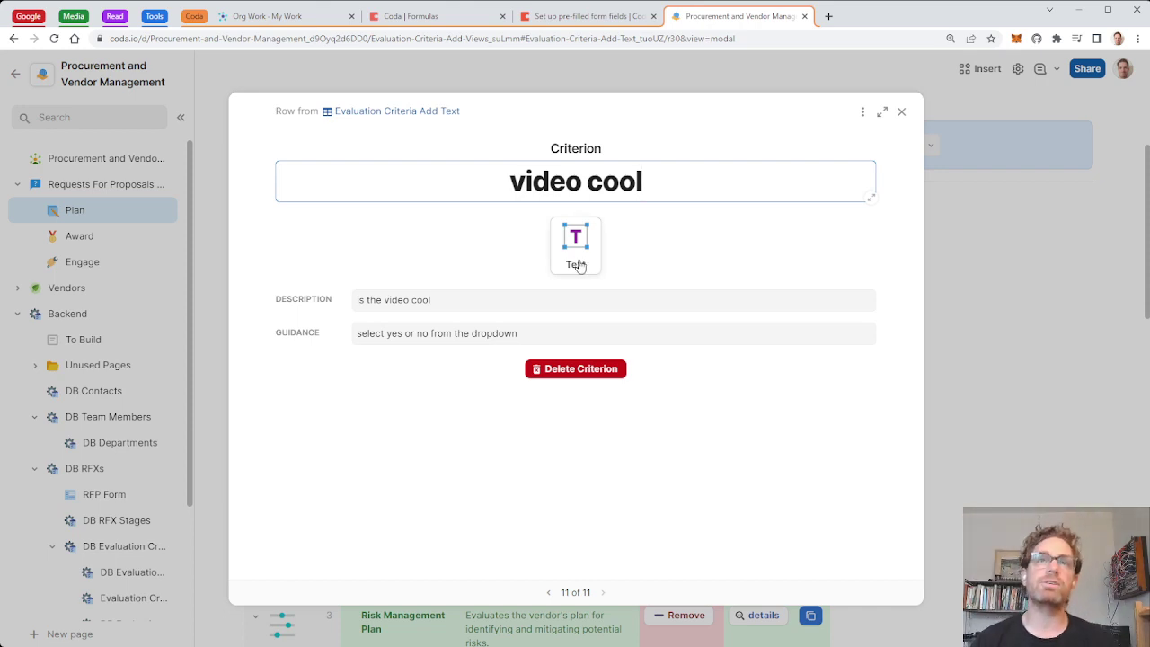
pyautogui.click(578, 264)
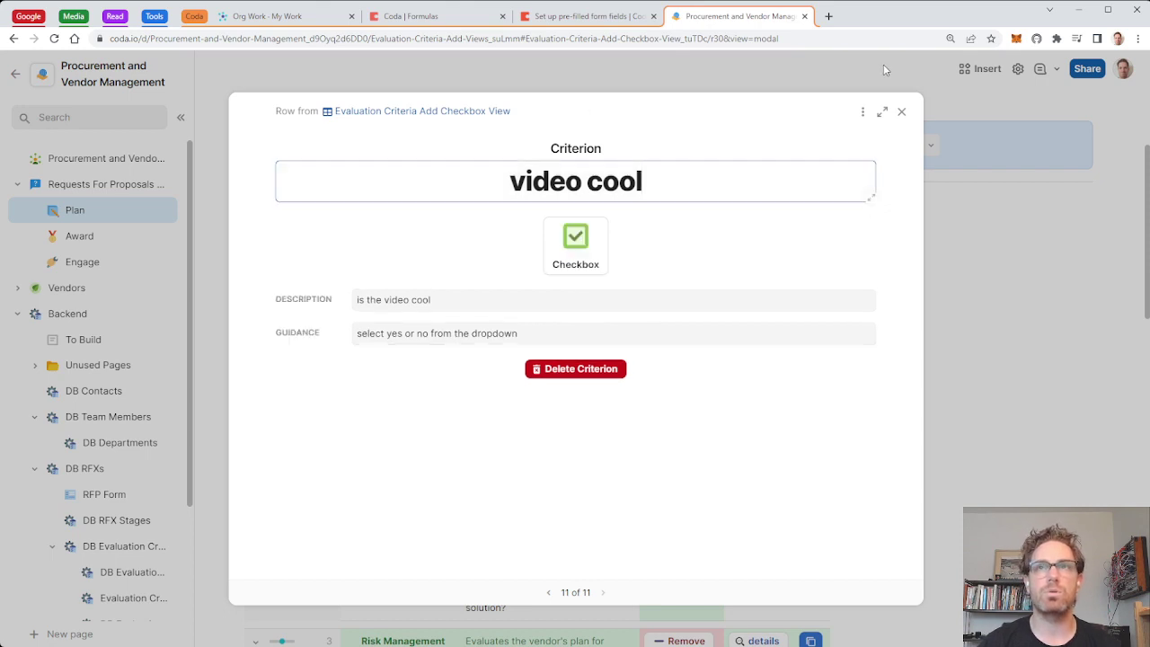
pyautogui.click(863, 112)
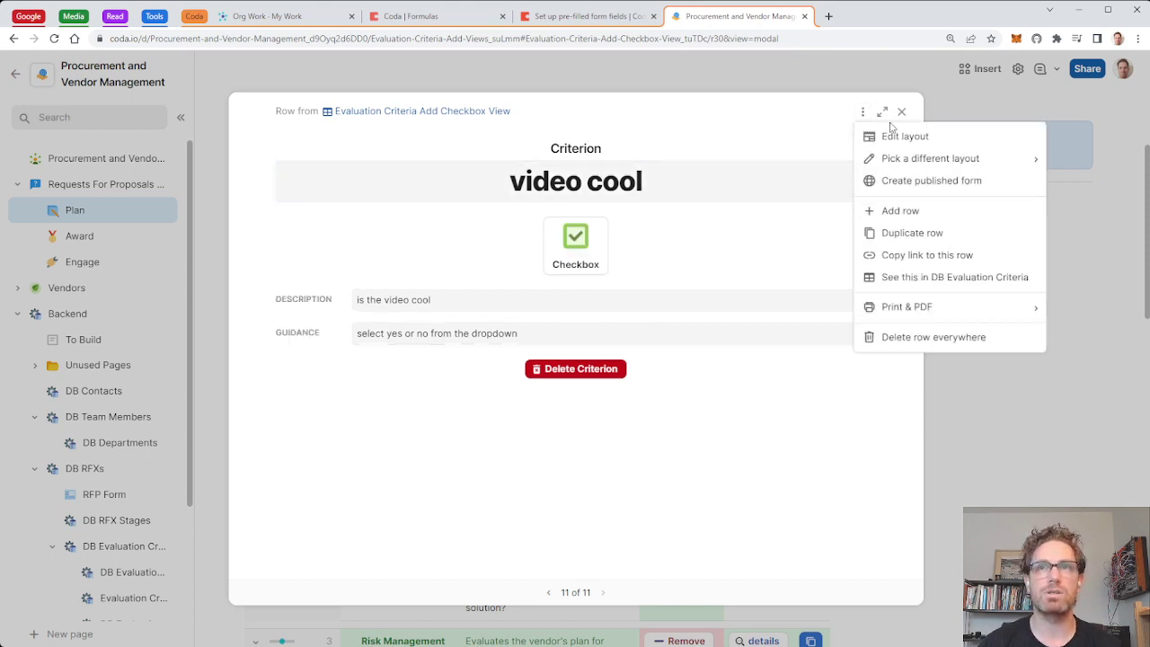
pyautogui.click(862, 112)
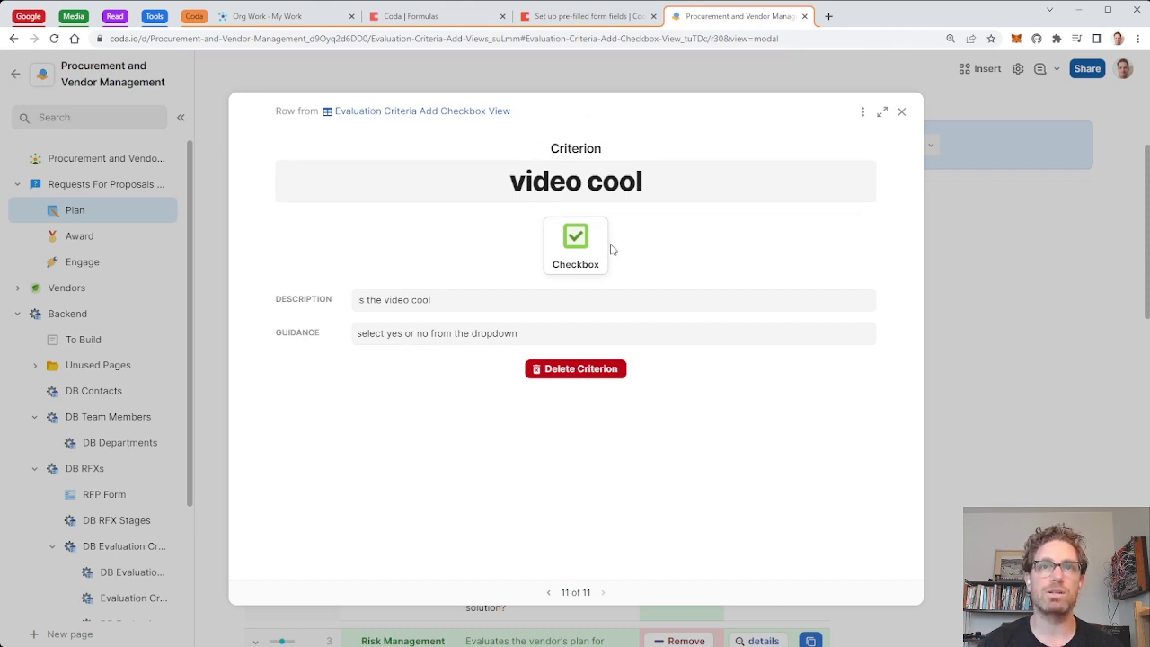
pyautogui.click(586, 258)
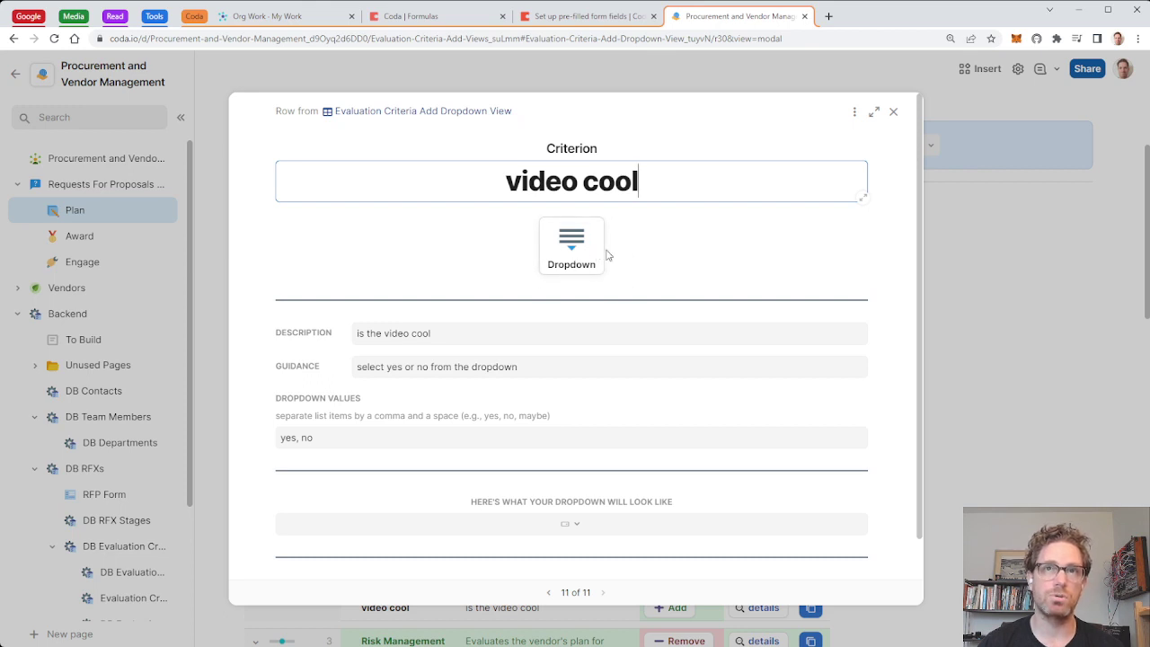
pyautogui.click(569, 255)
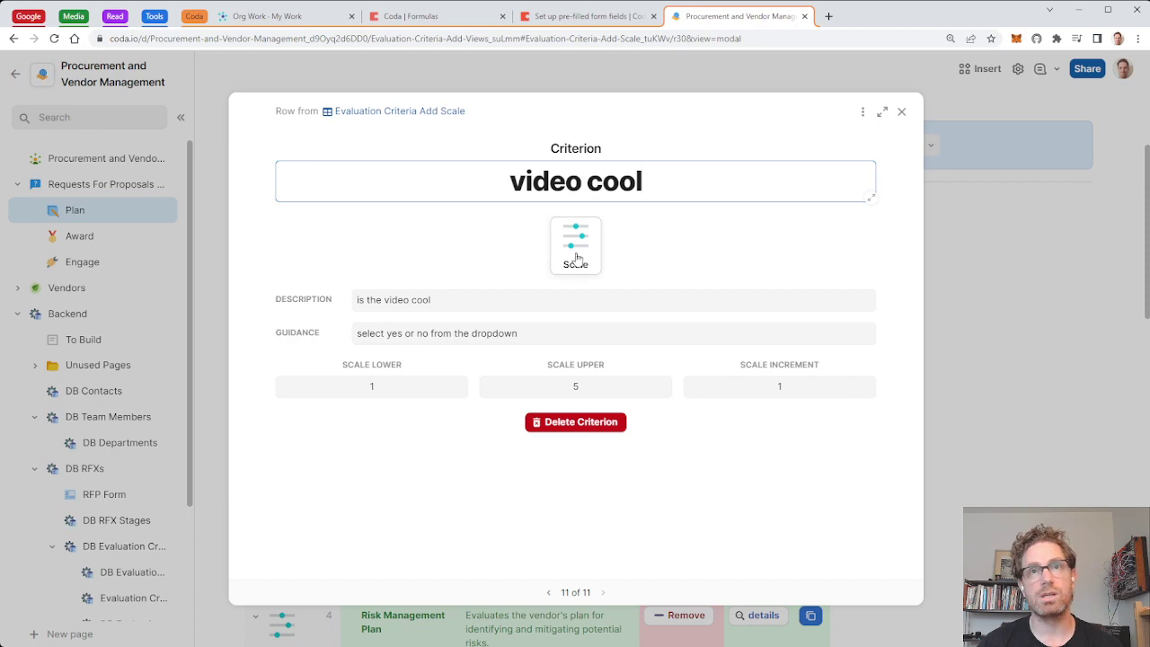
# Open the Scale criterion's layout for editing and show the settings of its Type Button
pyautogui.click(863, 113)
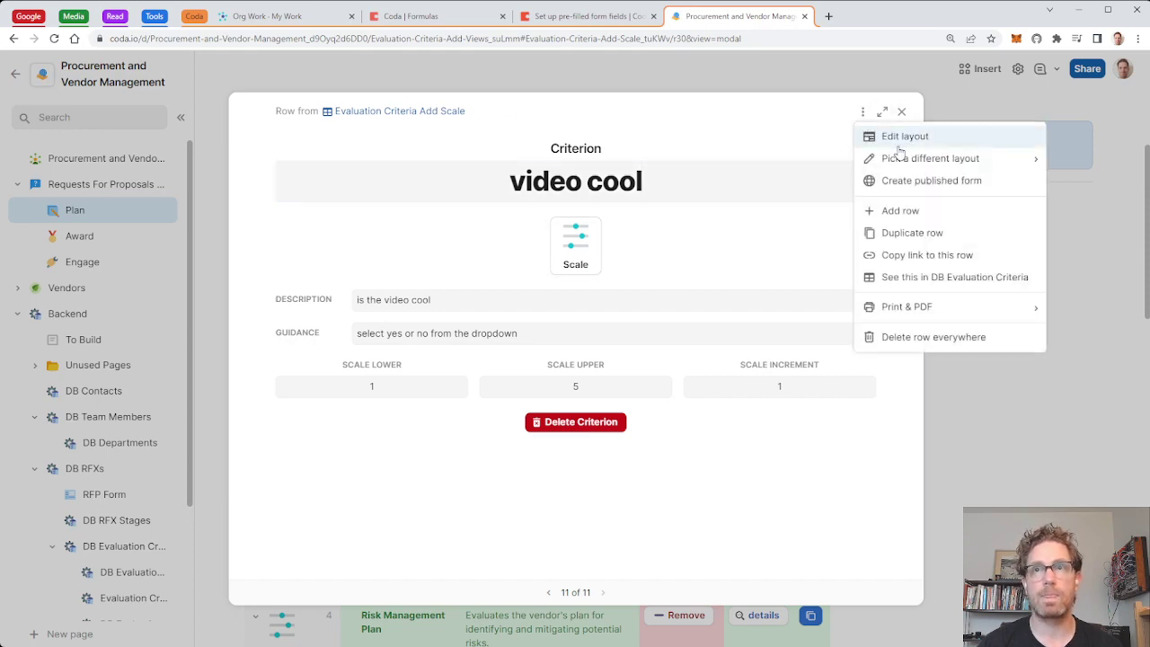
pyautogui.click(898, 138)
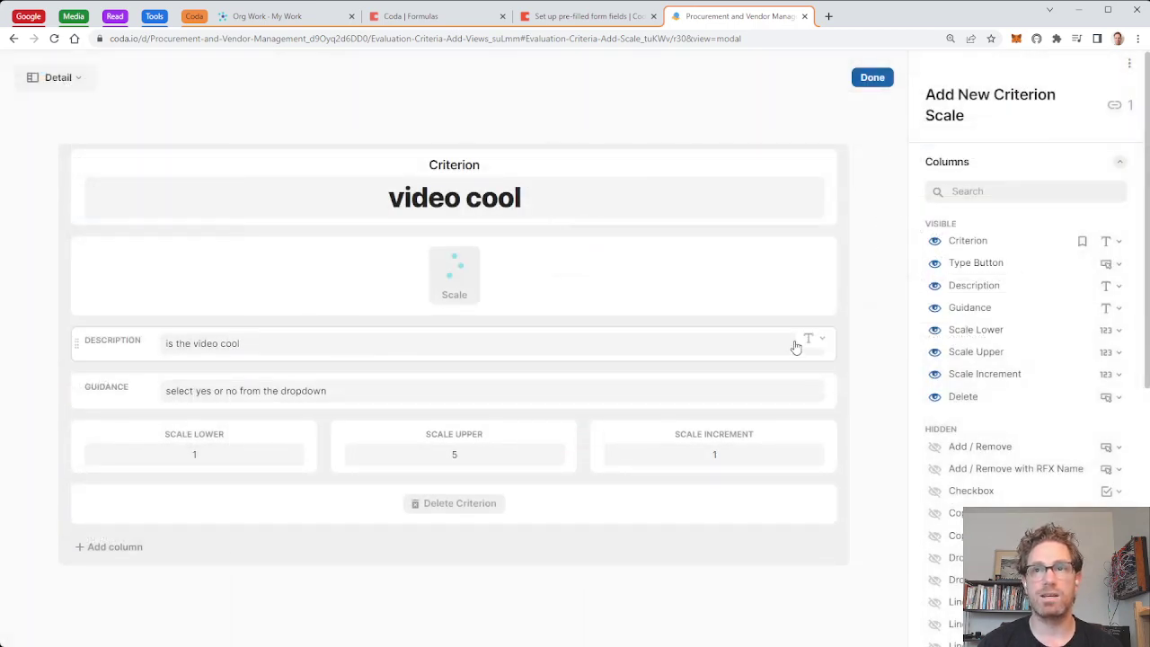
pyautogui.click(609, 253)
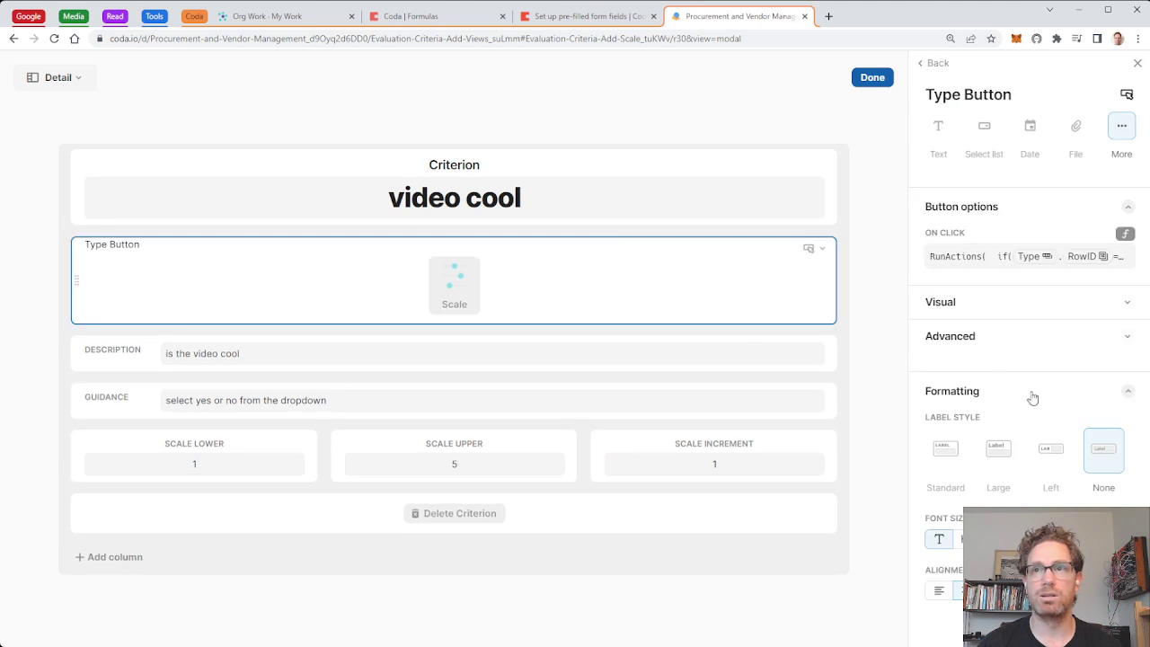
# Examine the Type Button's full on-click formula, including its SwitchIf actions, and its visual label settings
pyautogui.click(993, 257)
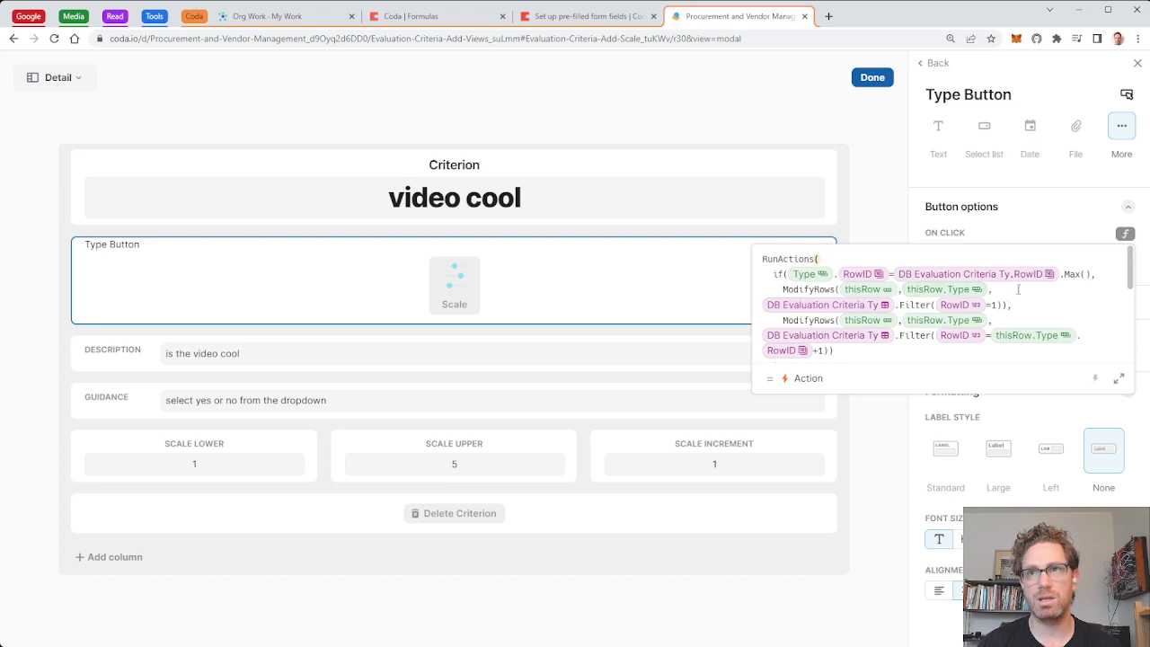
pyautogui.scroll(-5, 1014, 298)
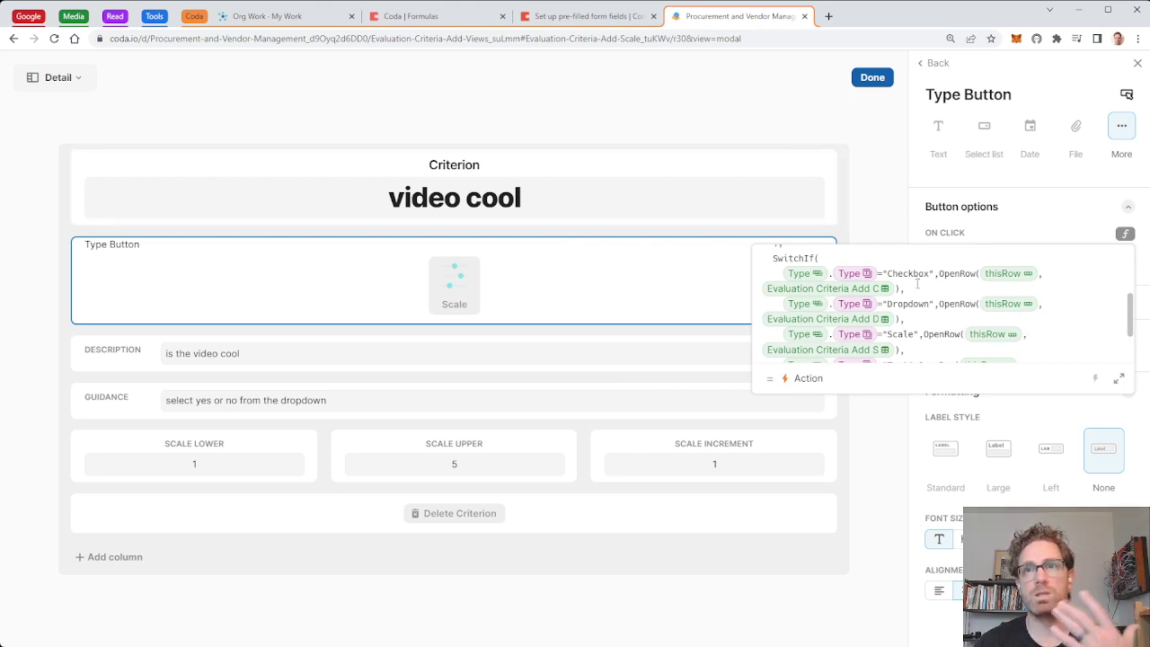
pyautogui.scroll(-2, 1090, 305)
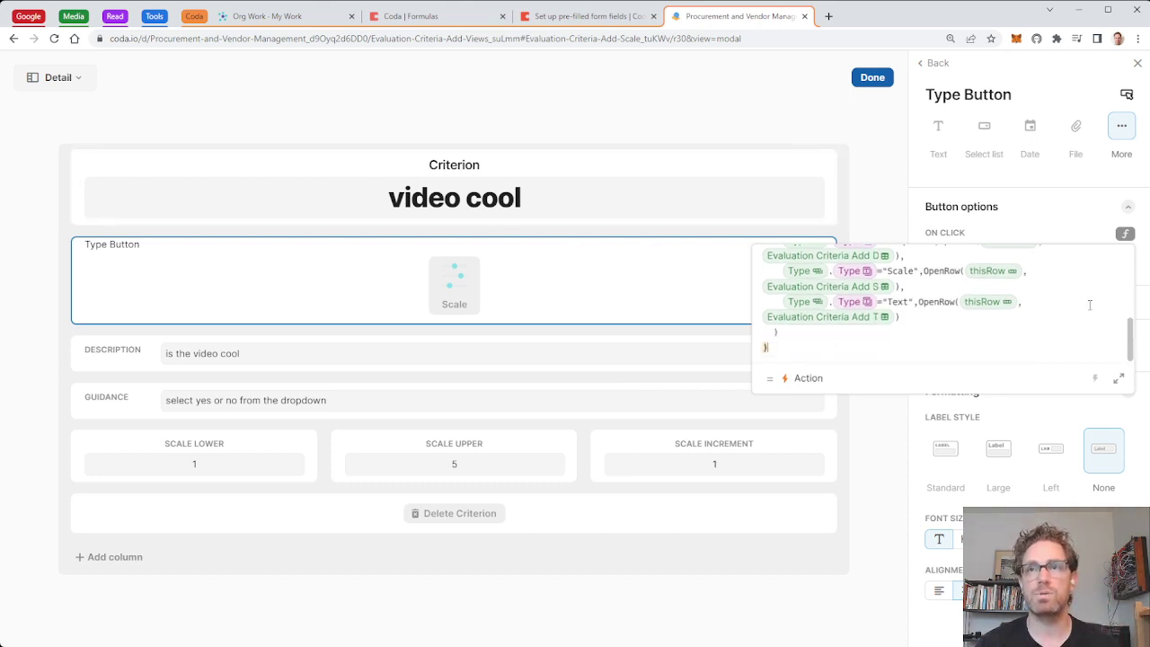
pyautogui.scroll(5, 1090, 306)
pyautogui.click(1008, 209)
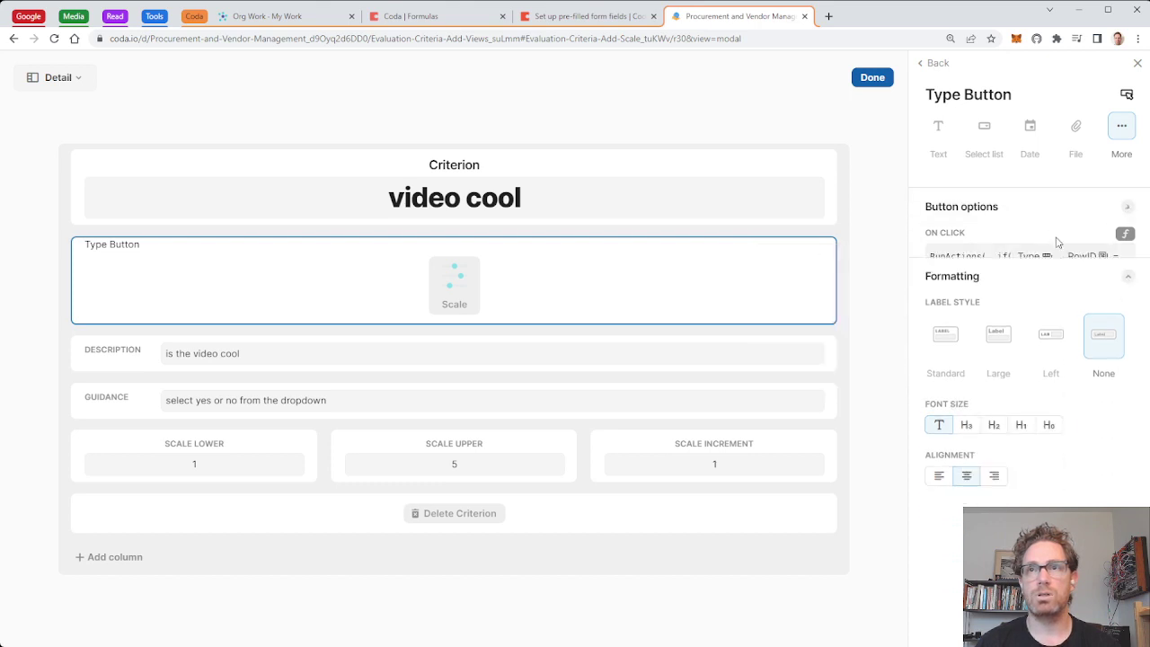
pyautogui.click(1042, 220)
pyautogui.click(976, 306)
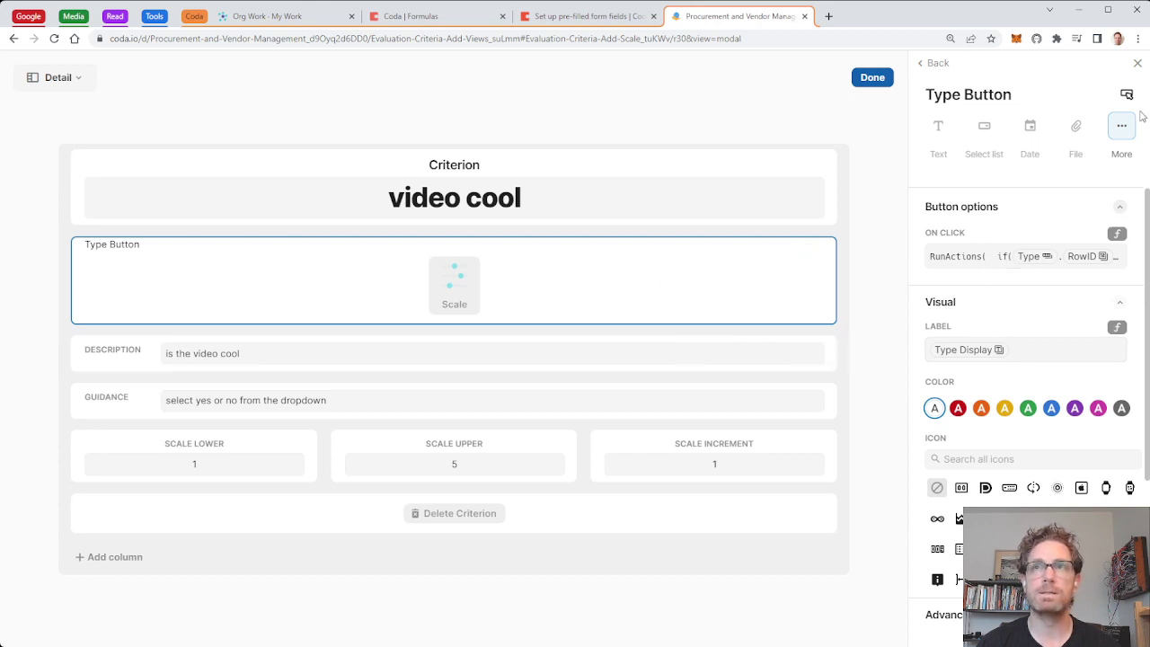
# Finish editing the Scale criterion's layout and close the criterion to return to the Plan page
pyautogui.click(1137, 64)
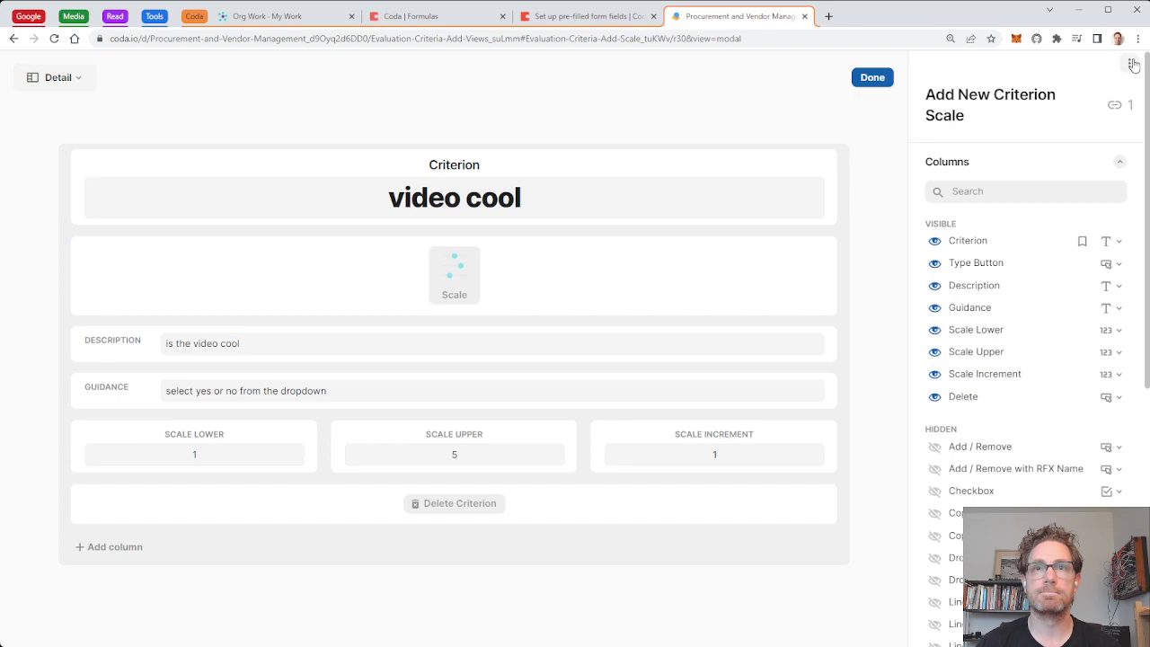
pyautogui.click(870, 78)
pyautogui.click(901, 111)
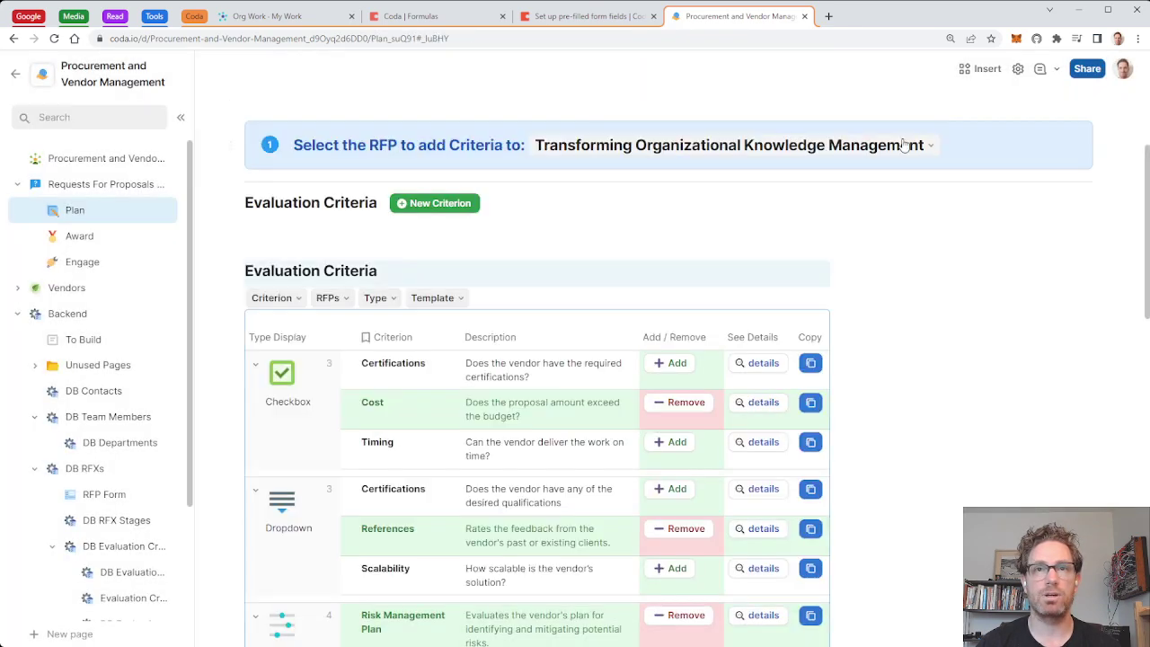
# Remove the Cost checkbox criterion from the selected RFP and add it back
pyautogui.scroll(-3, 997, 391)
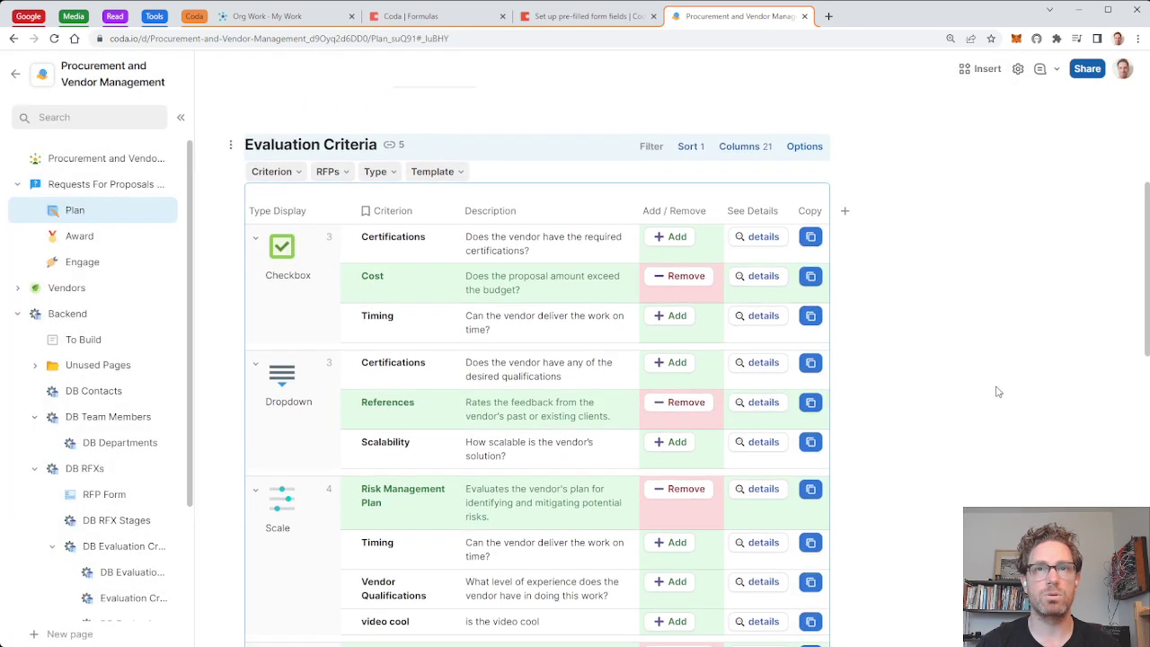
pyautogui.click(680, 278)
pyautogui.click(680, 279)
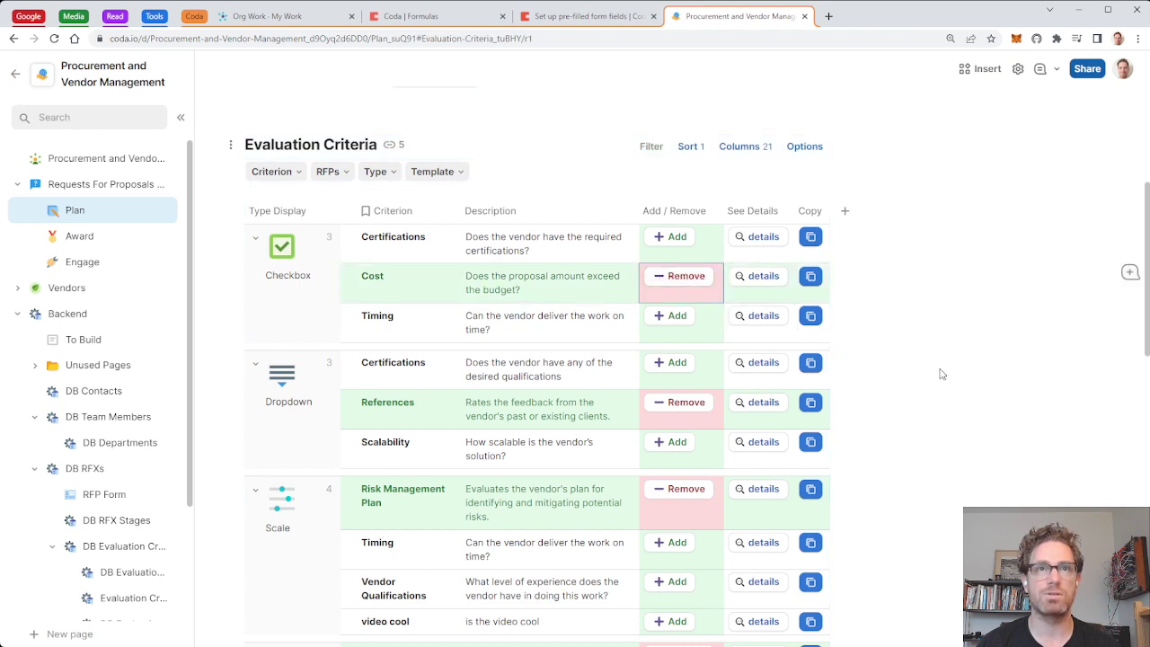
# Open the details of the "video cool" criterion, switch its type through Text to Checkbox, and close it
pyautogui.scroll(-3, 942, 374)
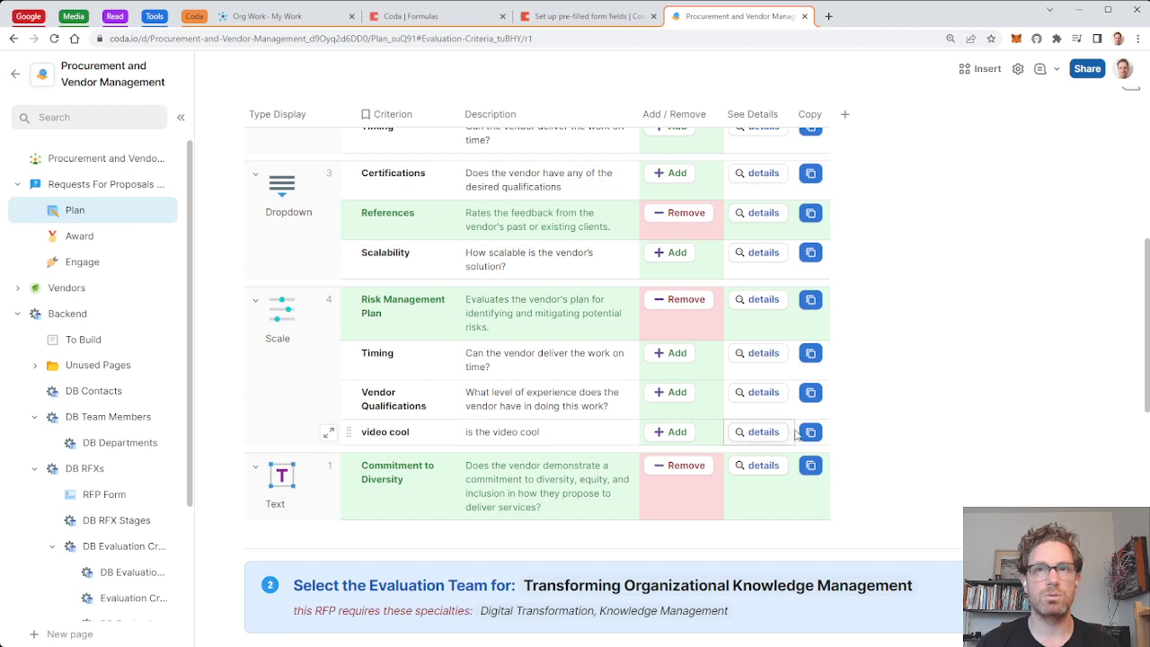
pyautogui.click(762, 432)
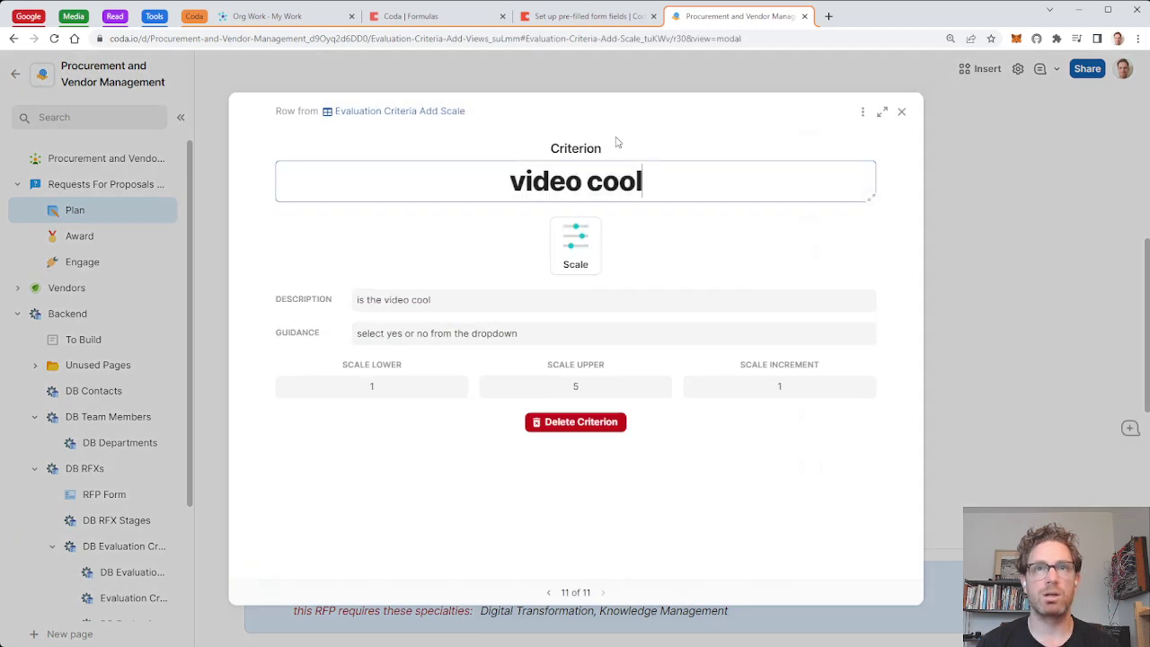
pyautogui.click(573, 266)
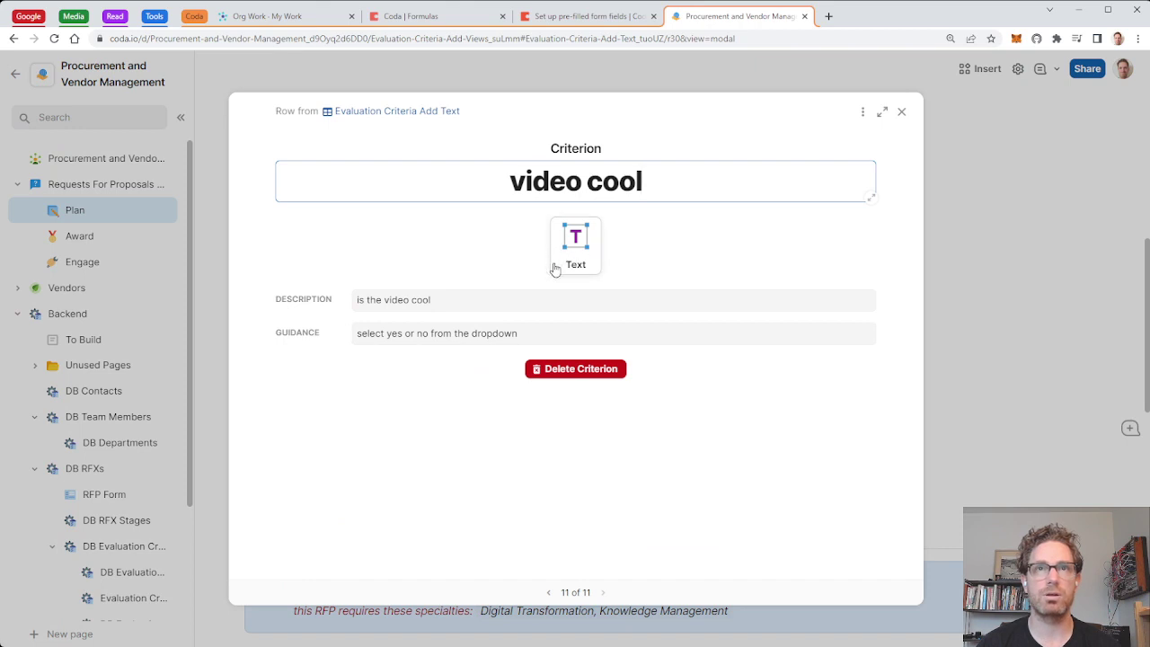
pyautogui.click(592, 242)
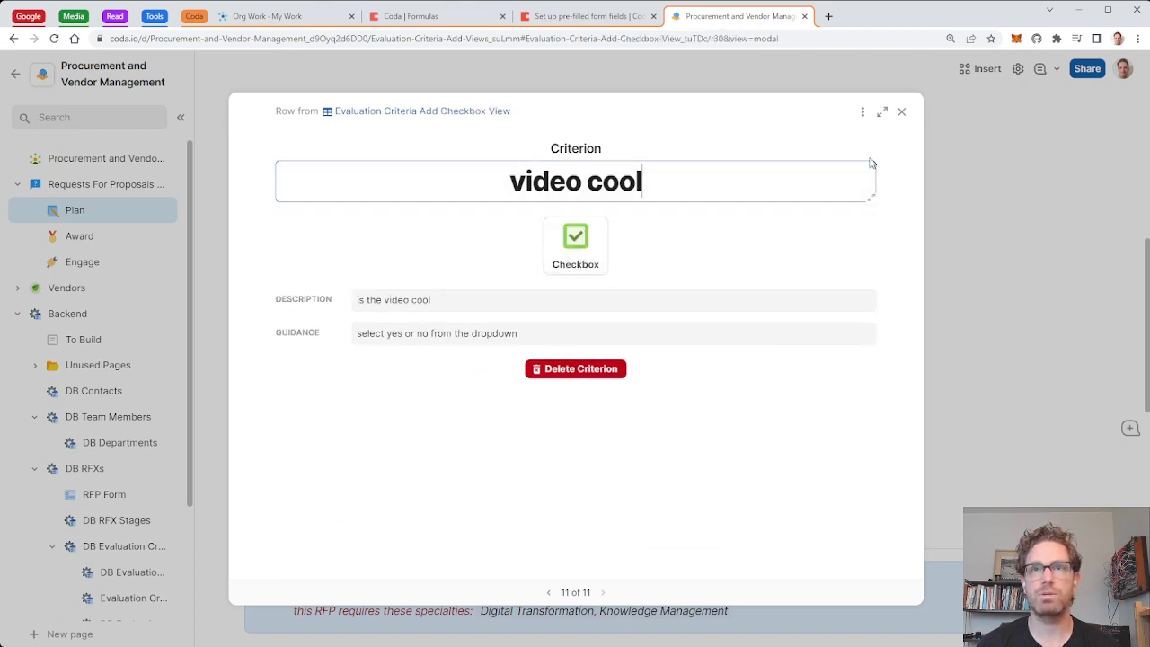
pyautogui.click(901, 113)
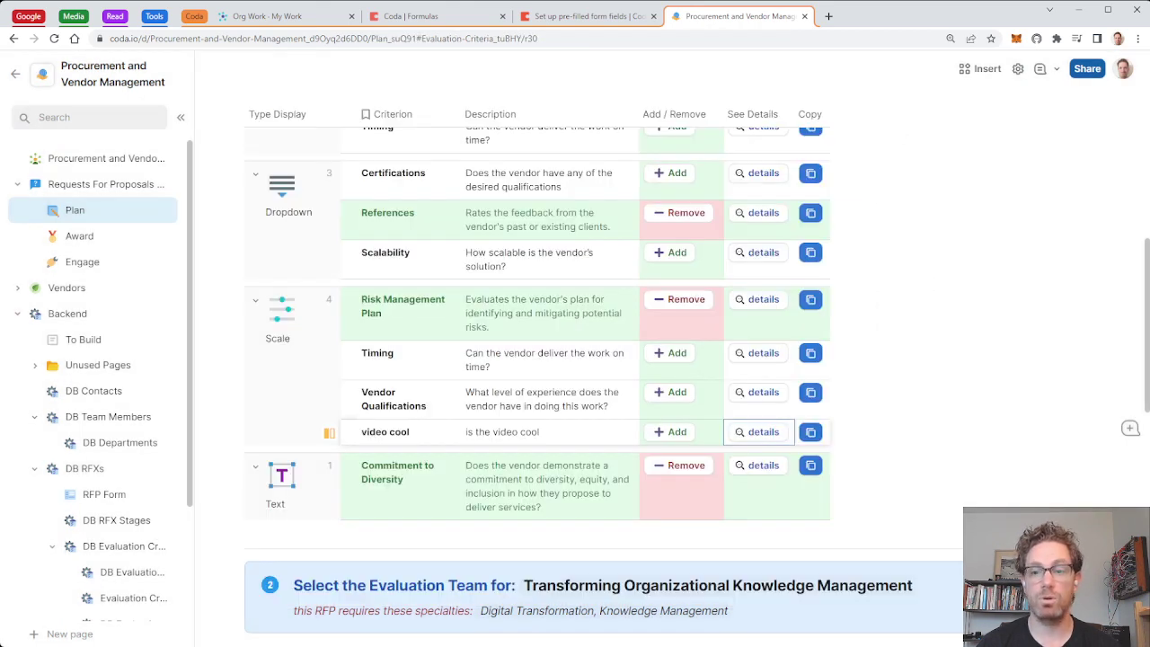